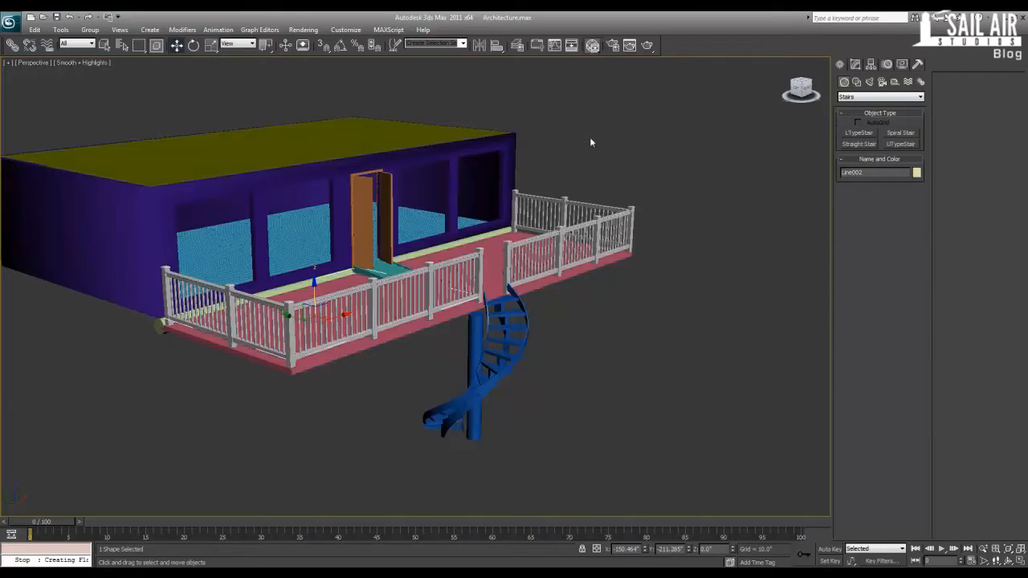
Add a mental ray Arch & Design material to the Slate Material Editor's view.
drag(592, 117, 565, 107)
right_click(583, 193)
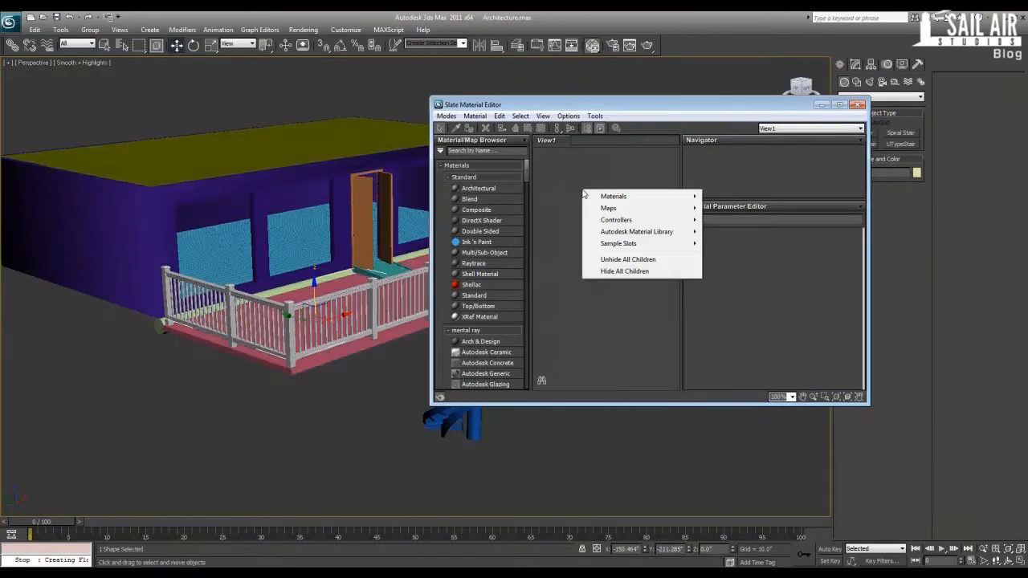
mouse_move(606, 196)
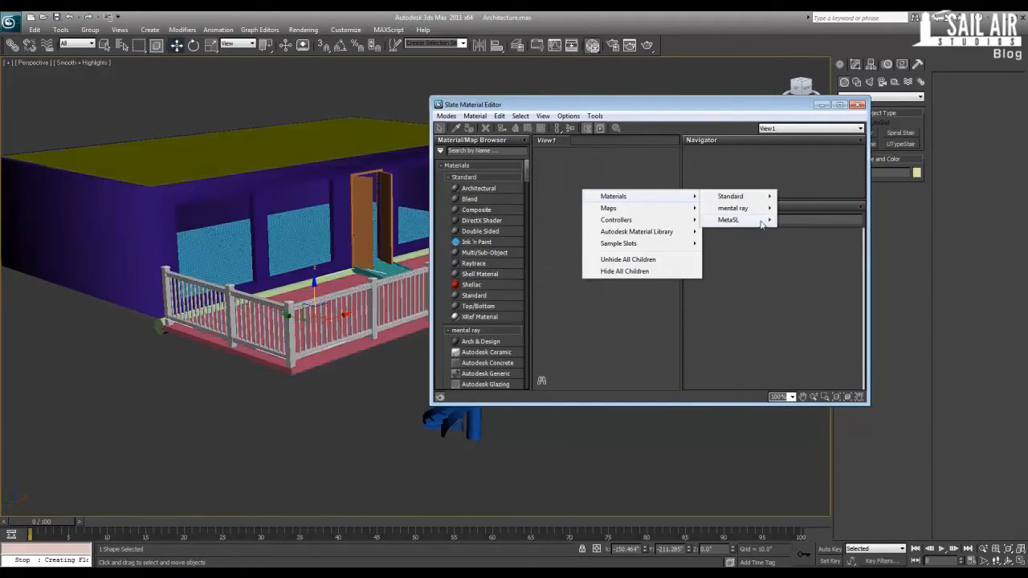
click(803, 203)
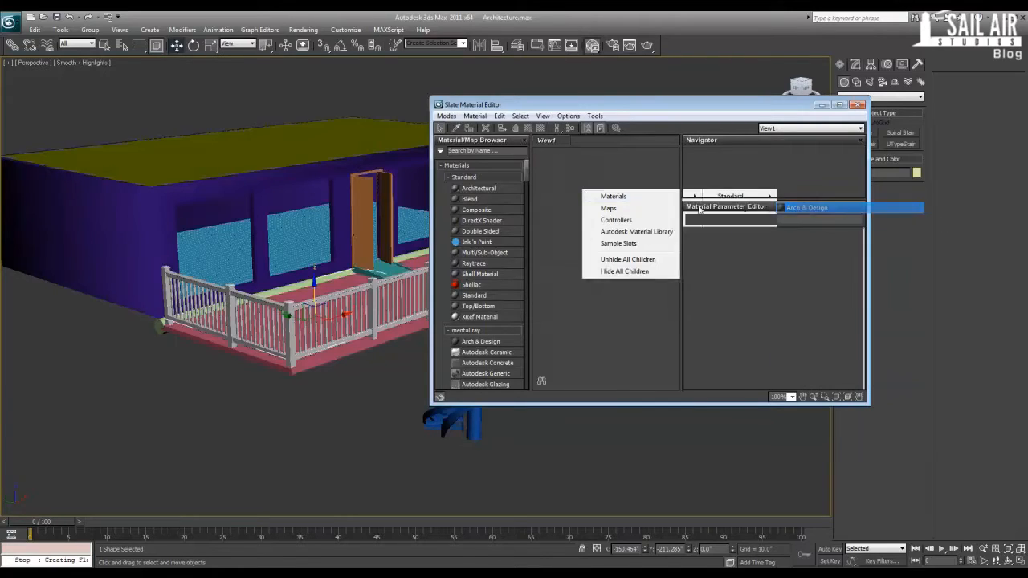
Enable ambient occlusion in the material's special effects with 32 samples, a 0.5" max distance and color taken from other materials.
drag(781, 310, 780, 253)
right_click(762, 293)
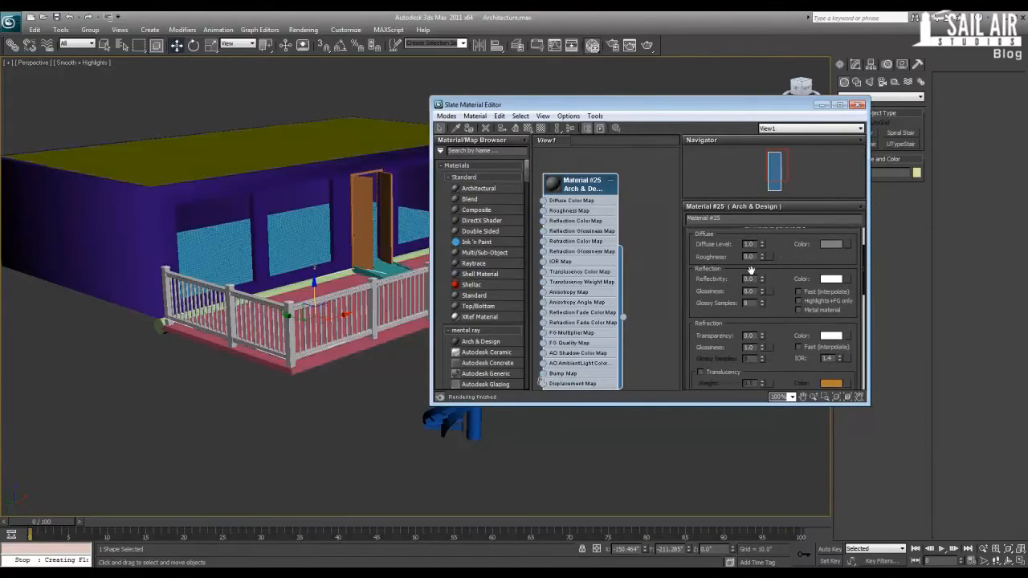
drag(623, 318, 629, 353)
scroll(732, 323, down, 5)
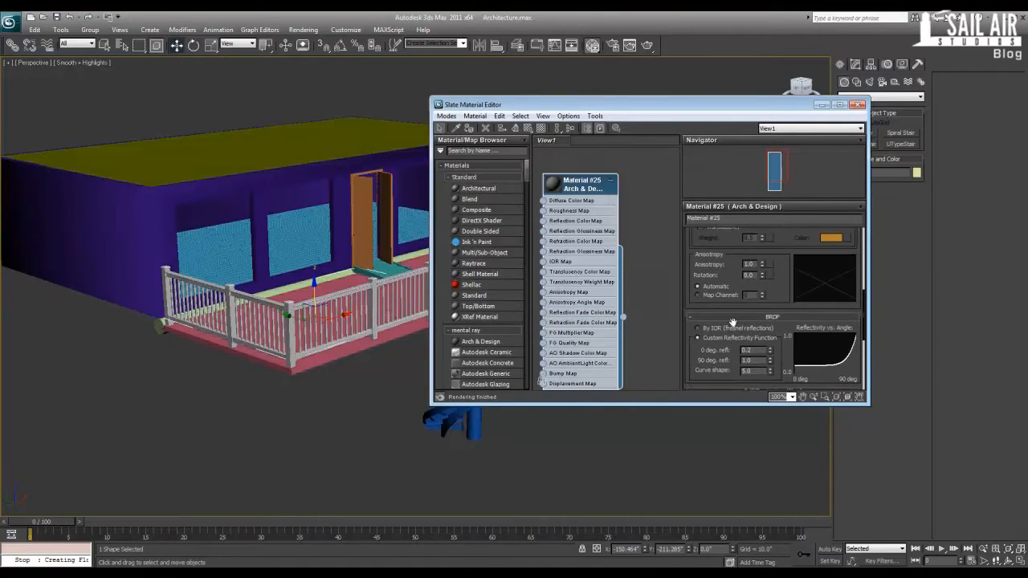
scroll(759, 323, down, 4)
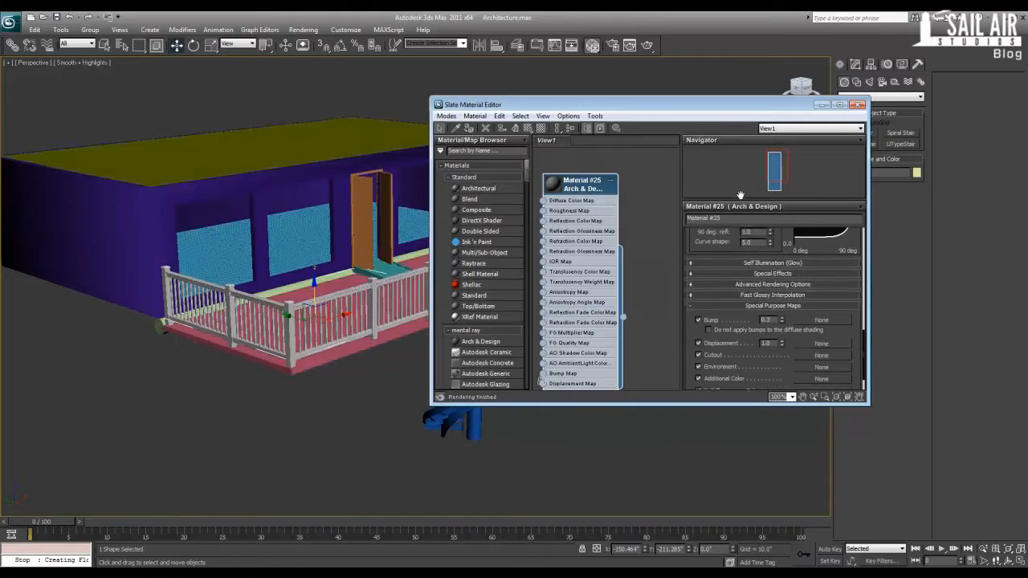
click(734, 270)
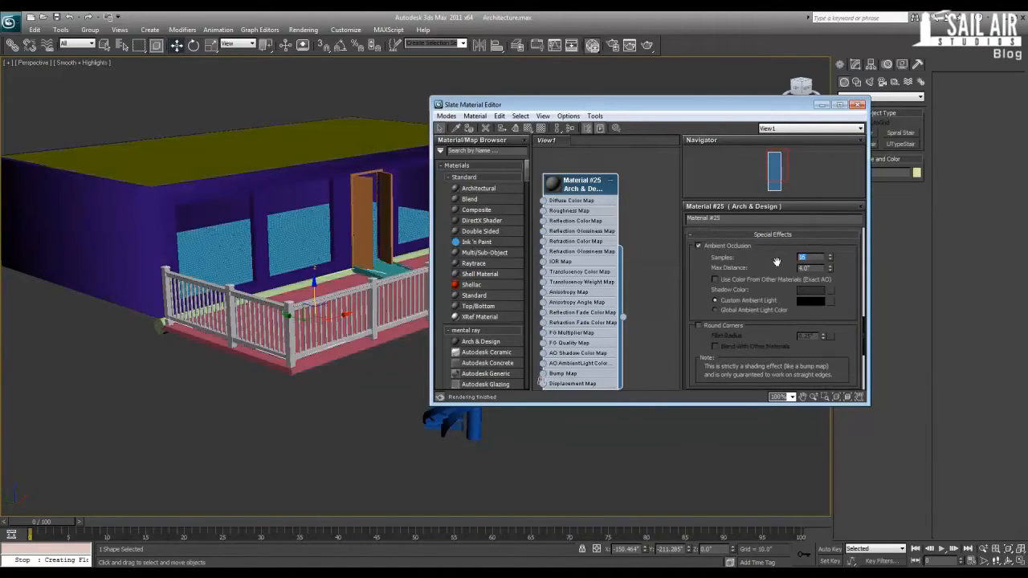
text(.5)
key(Return)
click(753, 278)
Assign the Arch & Design material to the whole selected house, including the deck, railings and staircase, and minimize the material editor.
alt+middle_drag(410, 324, 138, 199)
drag(34, 129, 581, 495)
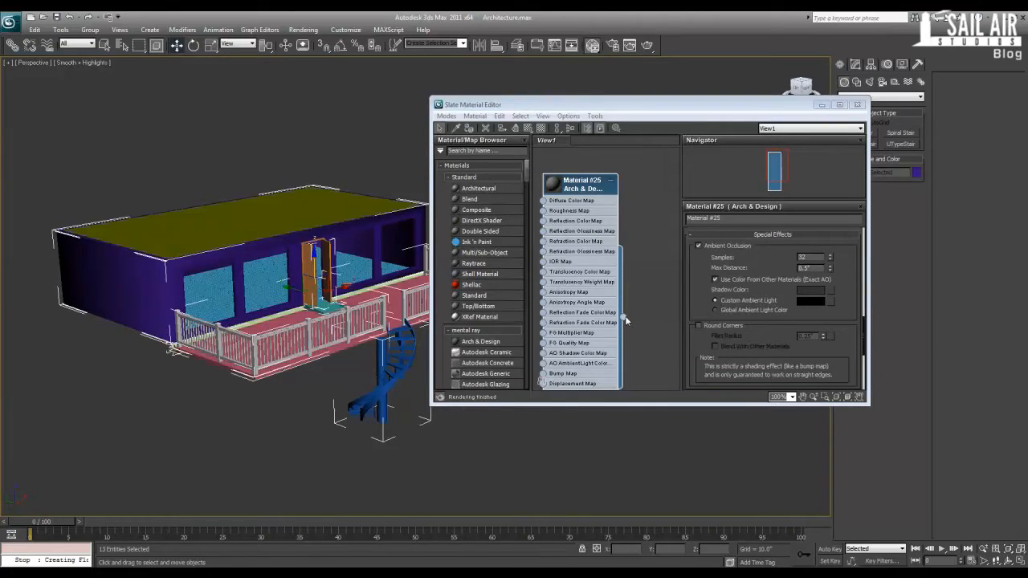
drag(623, 318, 305, 299)
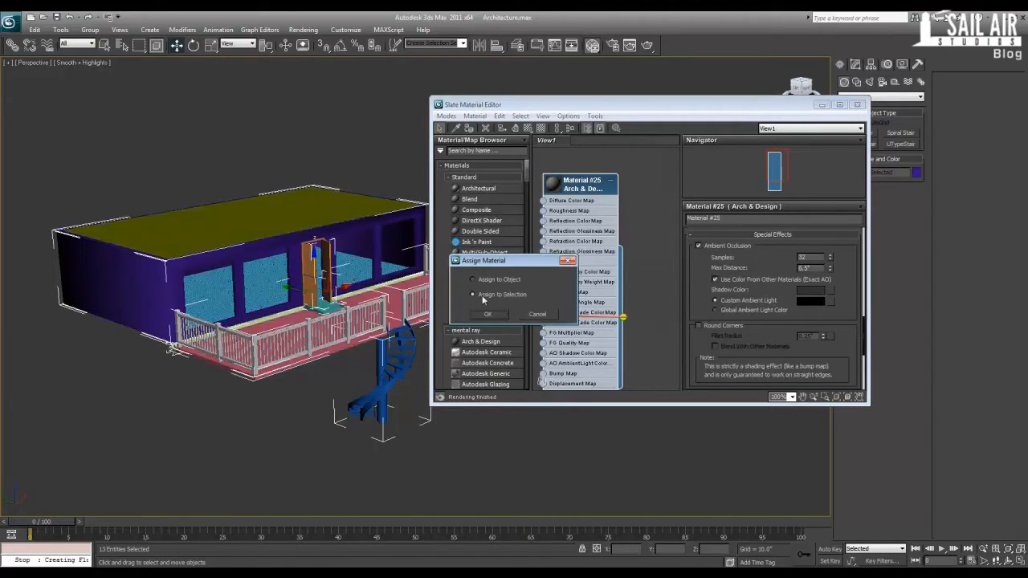
click(488, 314)
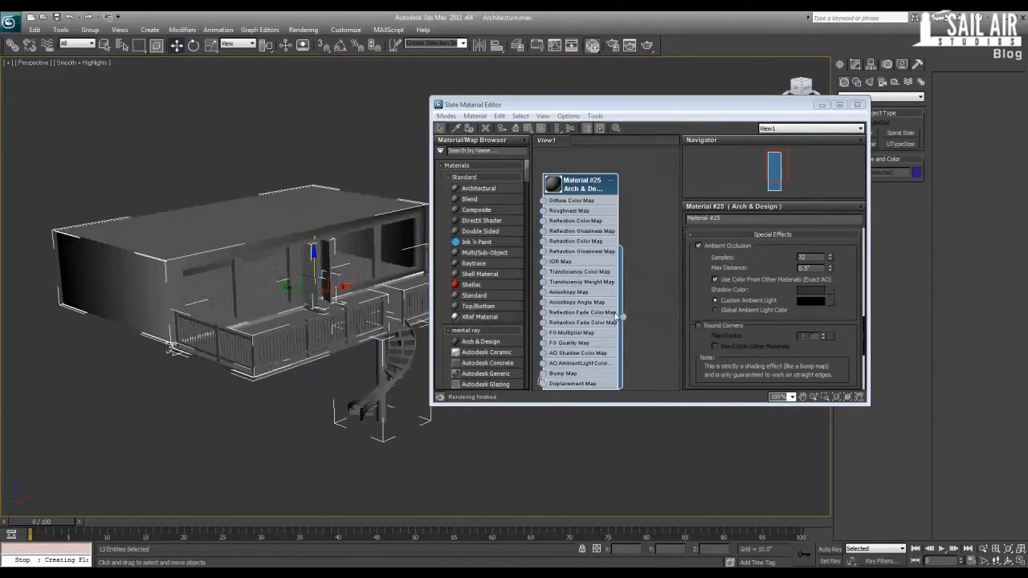
drag(623, 318, 347, 303)
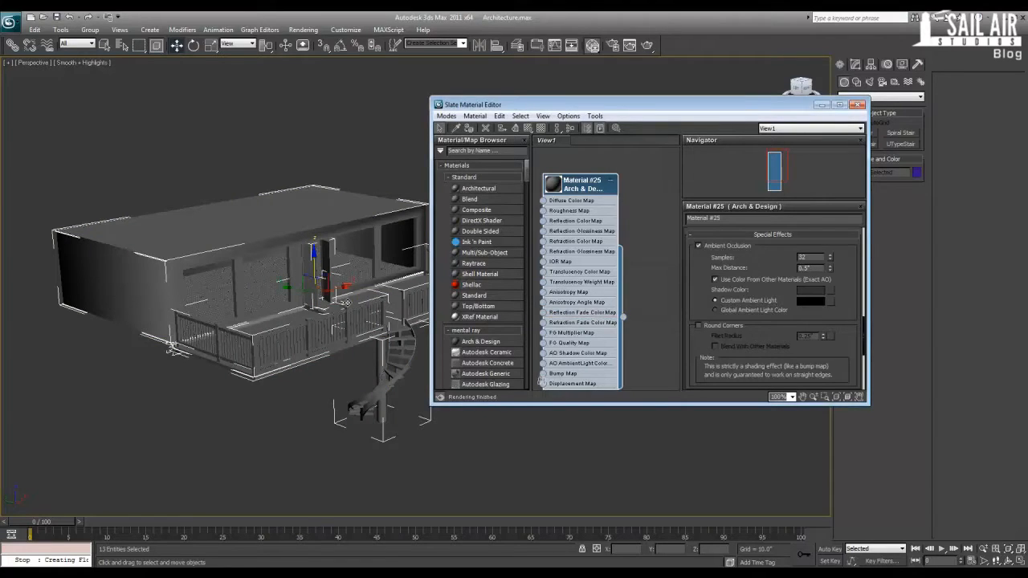
click(319, 107)
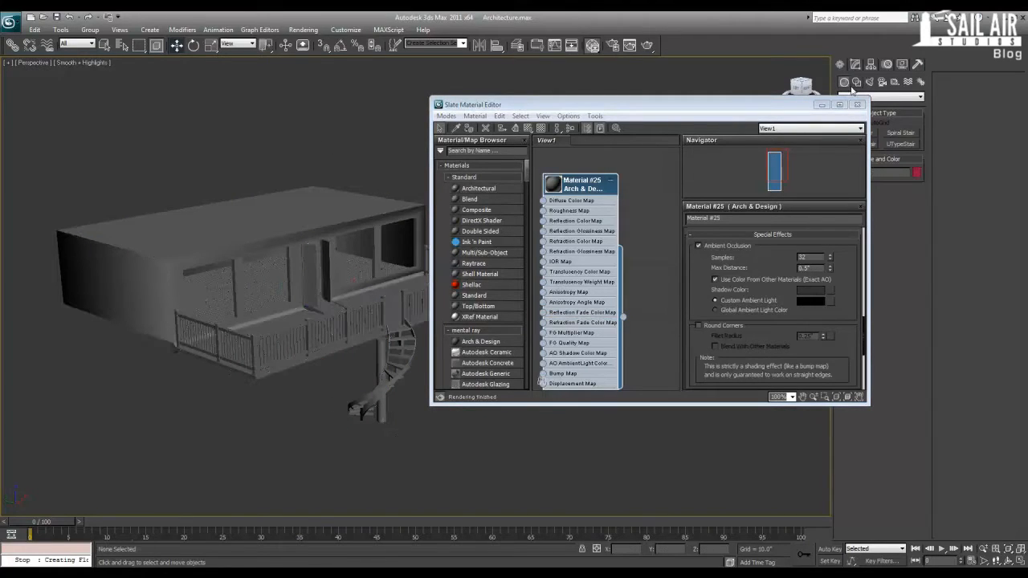
click(822, 104)
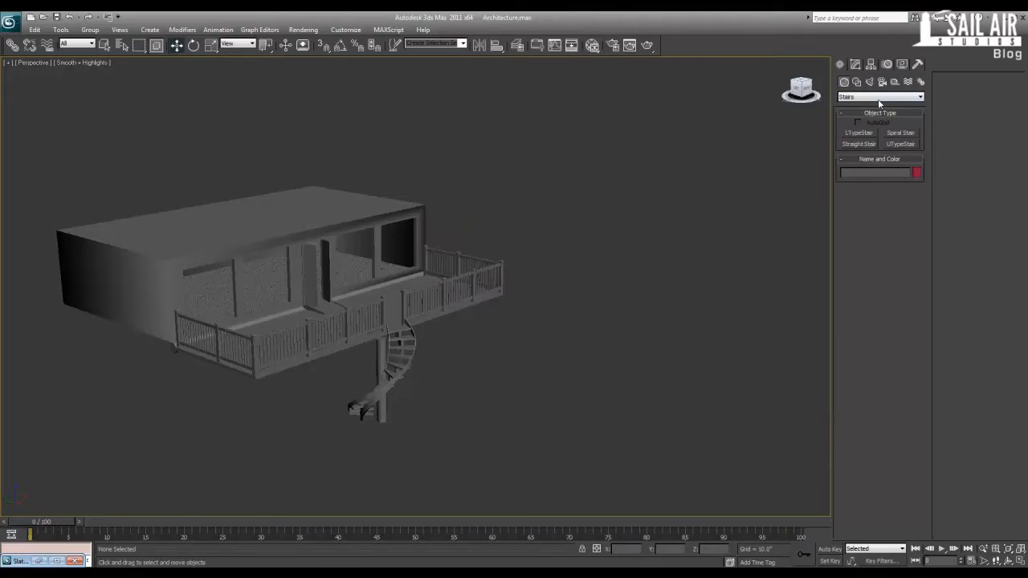
Create a ground plane about 1252" long and 1128" wide that surrounds the house.
click(854, 98)
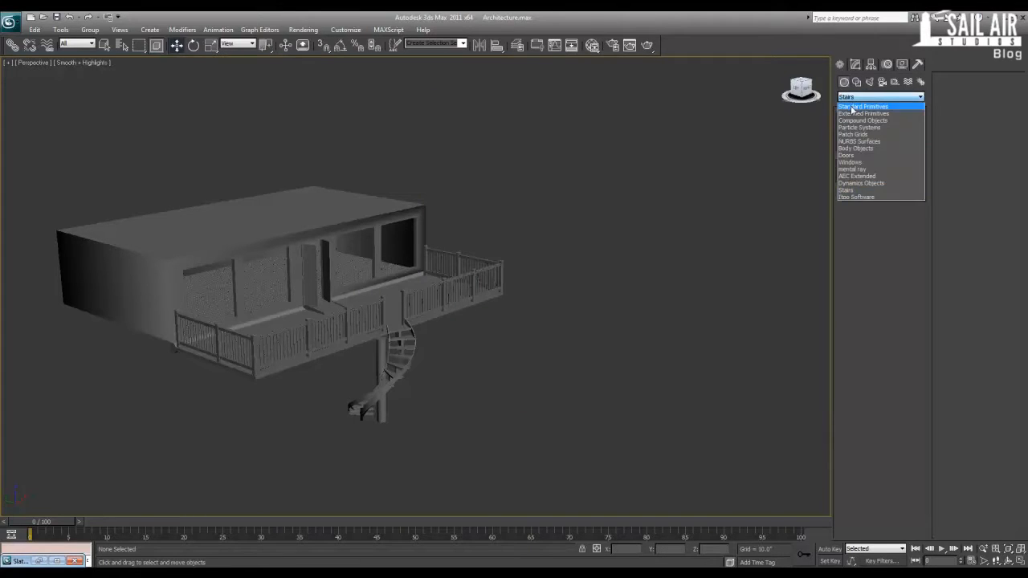
click(855, 105)
click(895, 179)
middle_drag(408, 318, 422, 335)
scroll(415, 288, down, 3)
drag(403, 483, 294, 87)
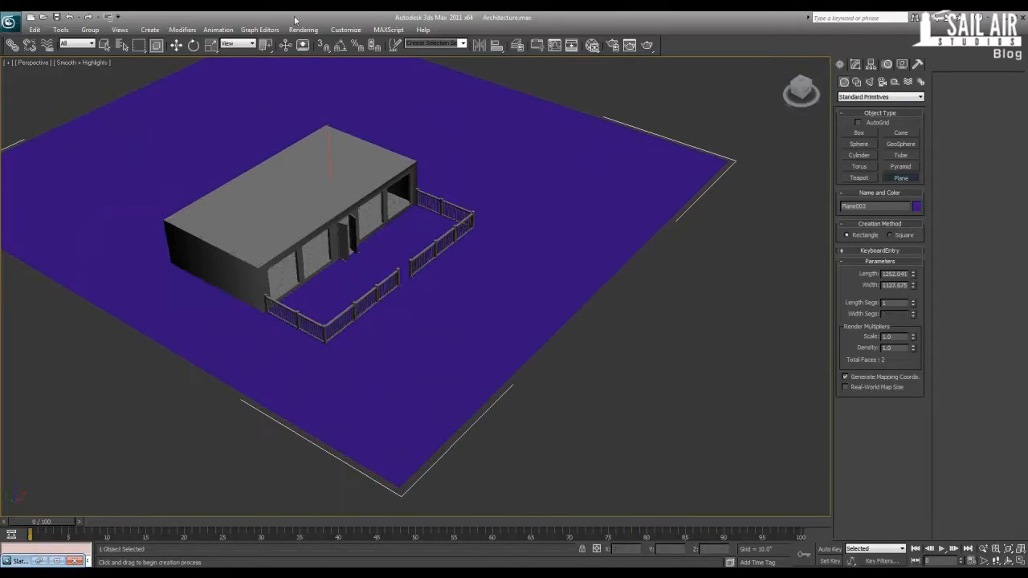
right_click(361, 179)
Lower the ground plane beneath the house to about Z -117.3", near the foot of the spiral staircase.
drag(326, 142, 332, 192)
key(z)
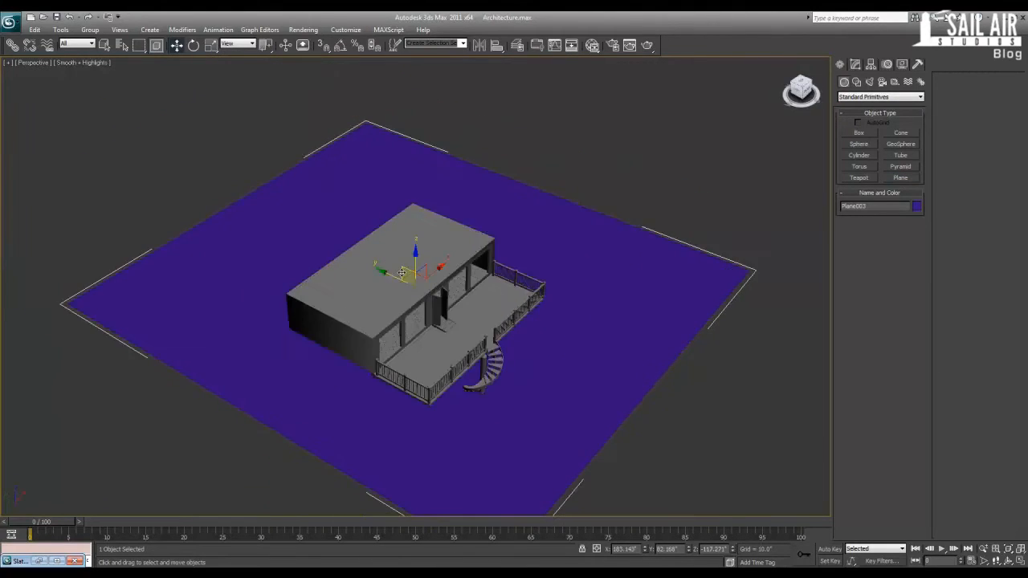
alt+middle_drag(411, 323, 399, 277)
scroll(394, 315, up, 5)
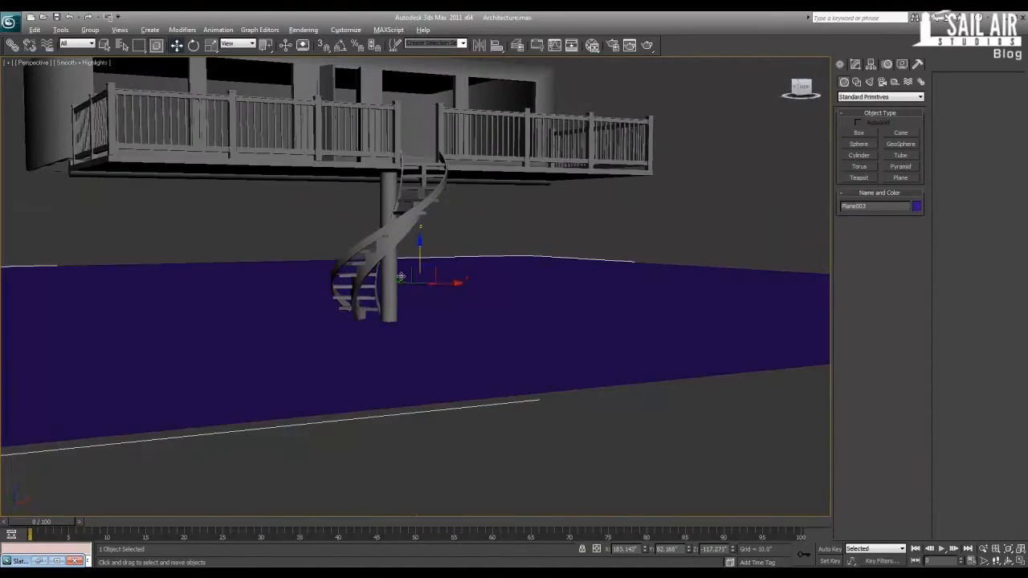
Fine-tune the plane's height in the Front view to about Z -116.9", level with the bottom of the spiral staircase.
key(alt+w)
scroll(603, 214, down, 3)
middle_drag(580, 195, 556, 179)
key(alt+w)
scroll(534, 300, down, 3)
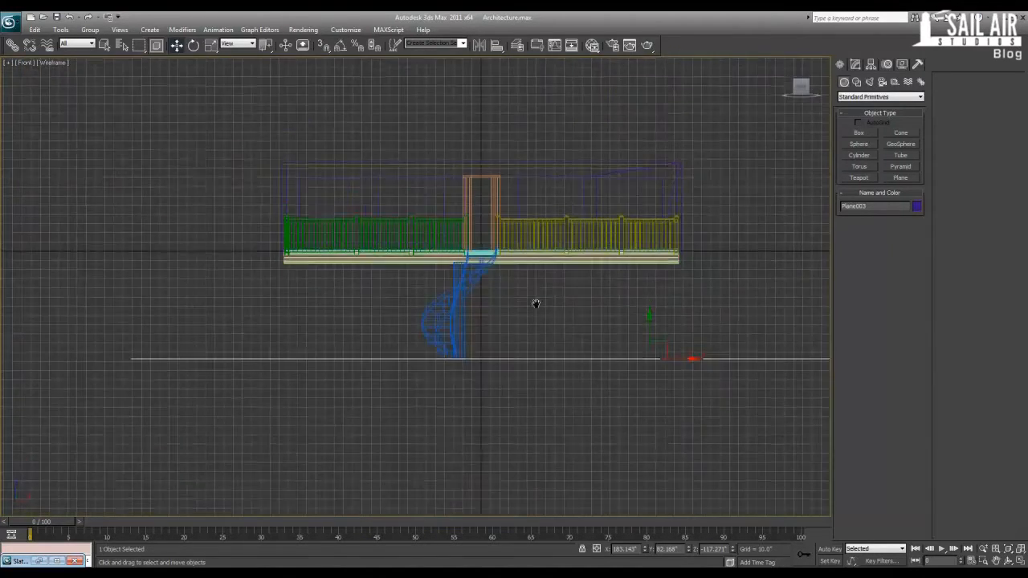
scroll(589, 291, up, 6)
middle_drag(624, 342, 467, 345)
scroll(468, 344, down, 3)
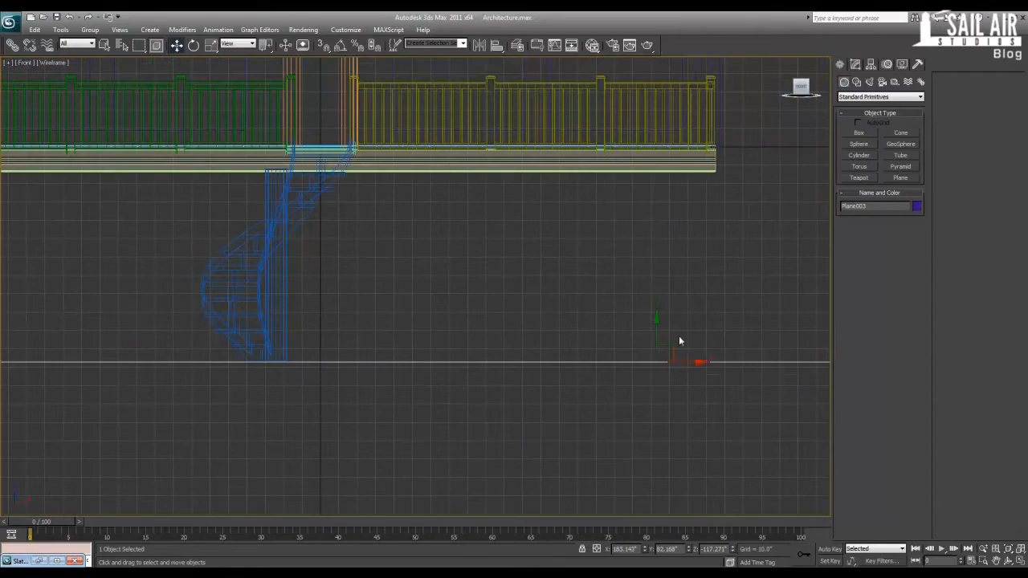
drag(656, 331, 657, 331)
key(alt+w)
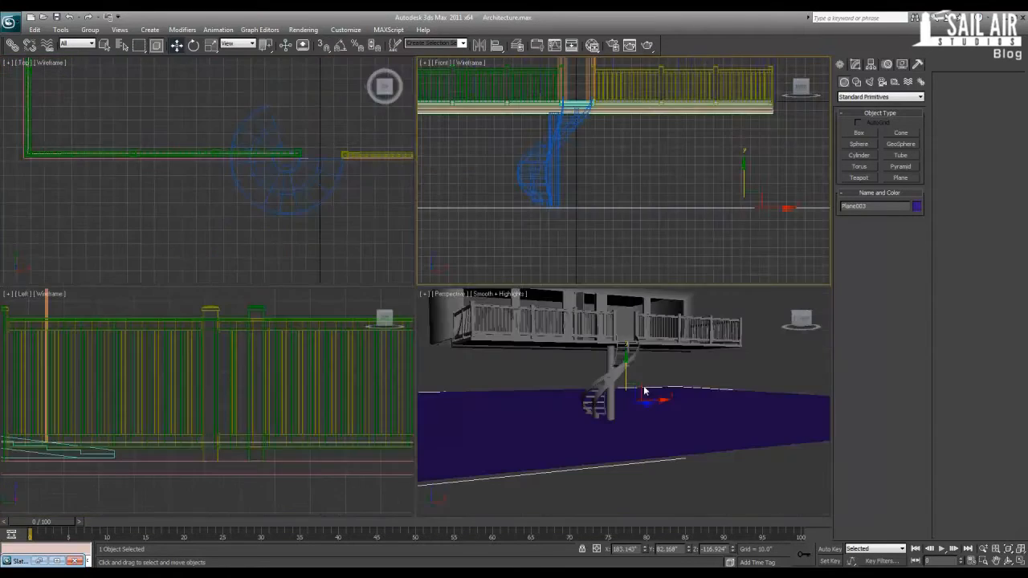
Set the ground plane's length and width to 2500" each.
right_click(643, 386)
key(alt+w)
alt+middle_drag(639, 384, 637, 384)
key(z)
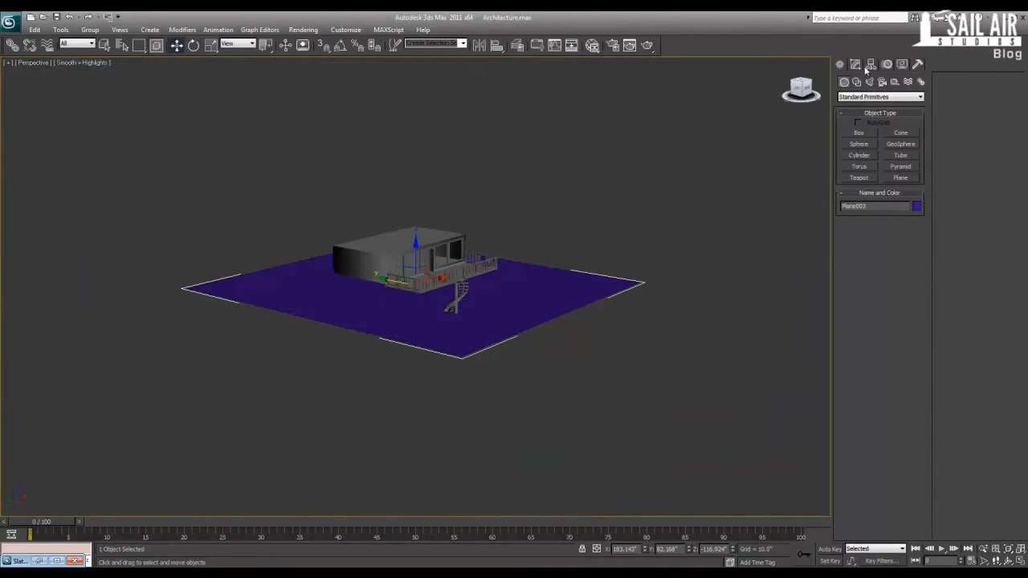
click(858, 65)
double_click(891, 233)
text(2500)
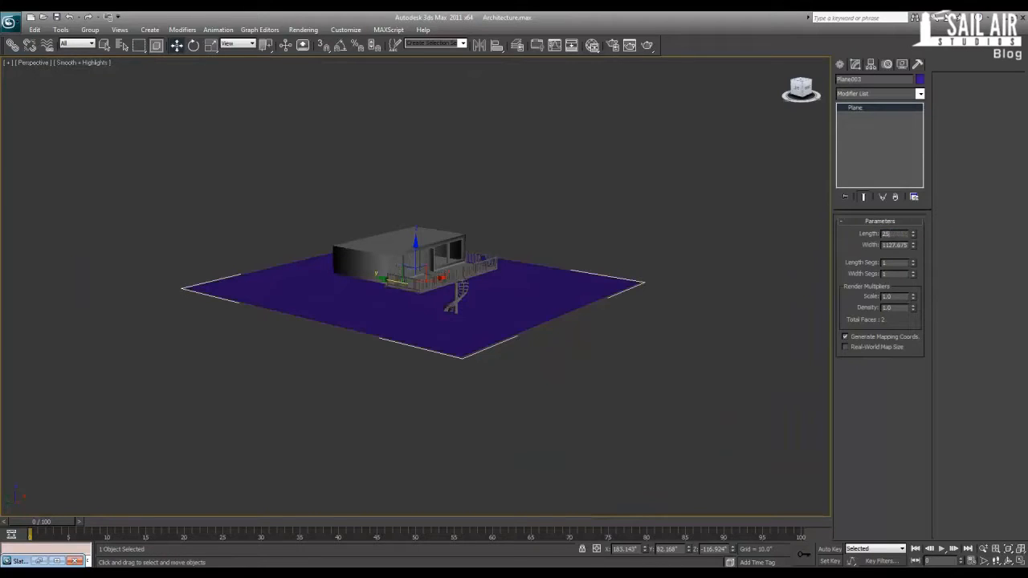
key(Tab)
text(2500)
key(Return)
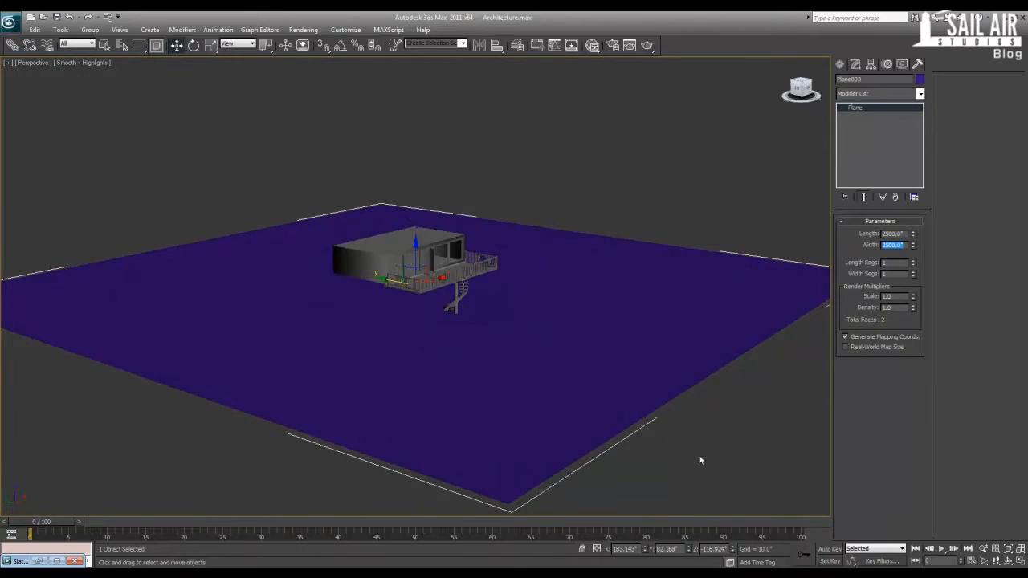
Reset the ground plane's X and Y position to 0 and clear the selection.
right_click(645, 550)
right_click(688, 550)
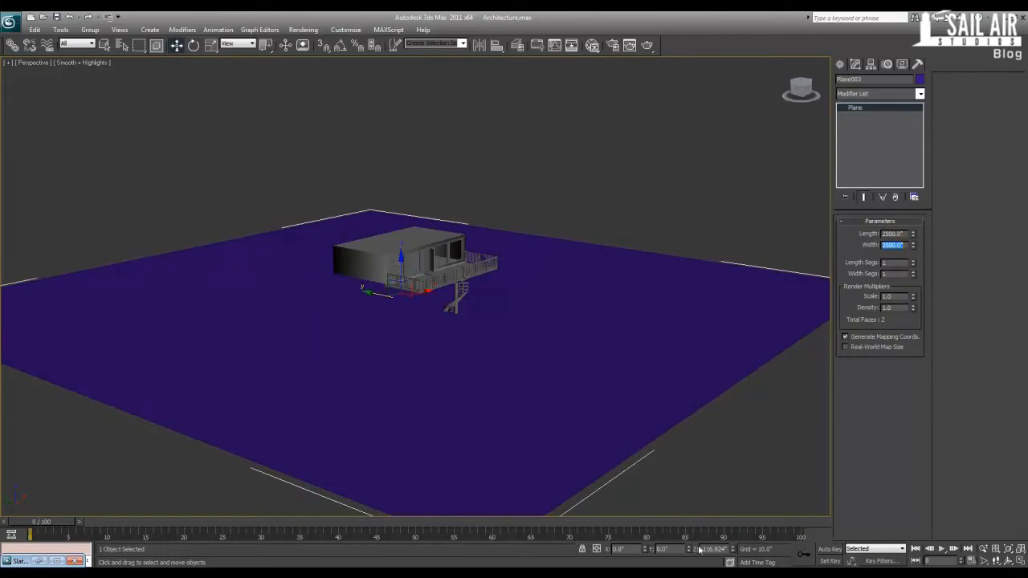
right_click(733, 551)
click(519, 173)
scroll(420, 317, up, 10)
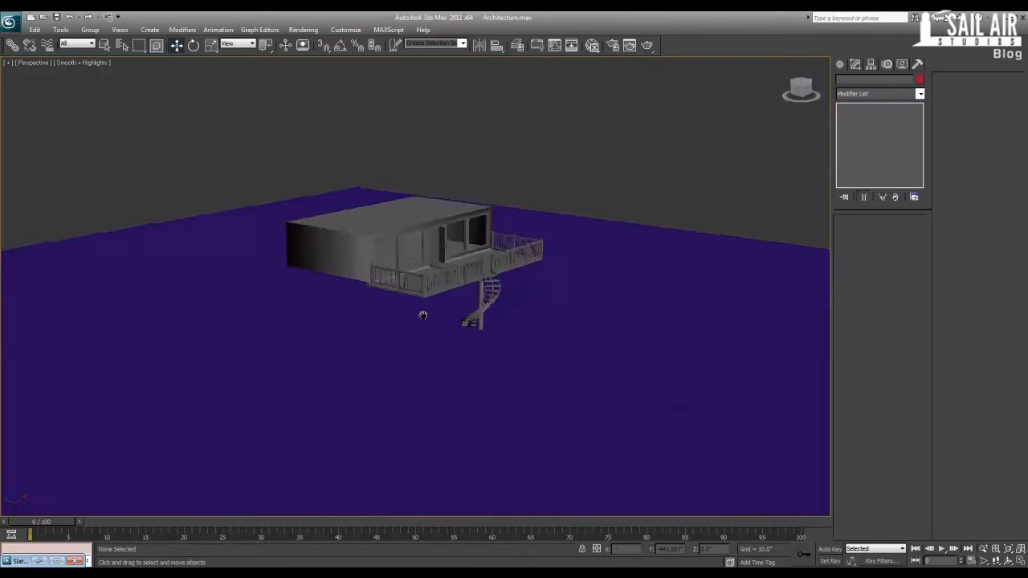
scroll(392, 359, down, 10)
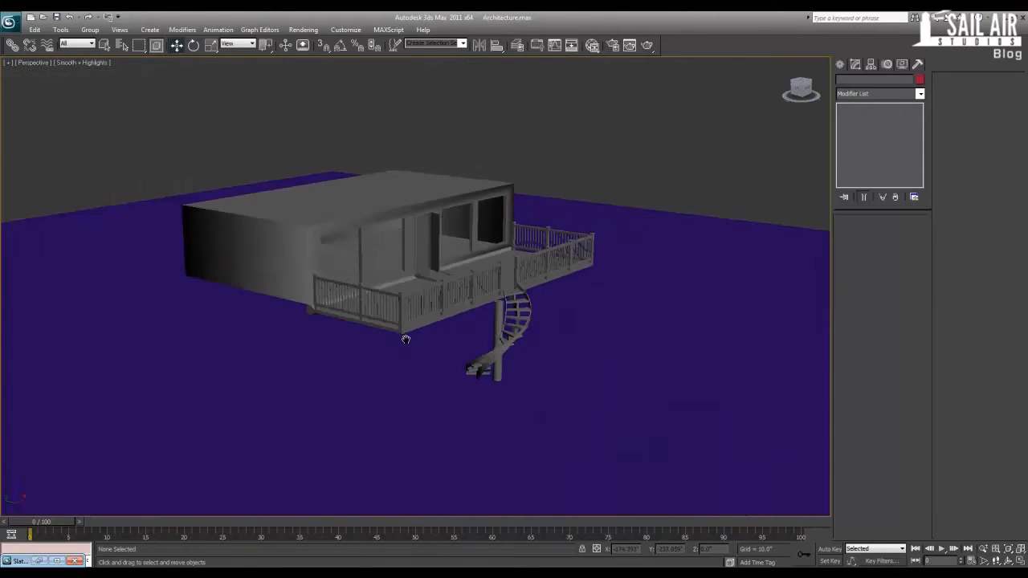
Create a Daylight system in front of the house, accepting the recommended mr Photographic Exposure Control at EV 15.
click(841, 65)
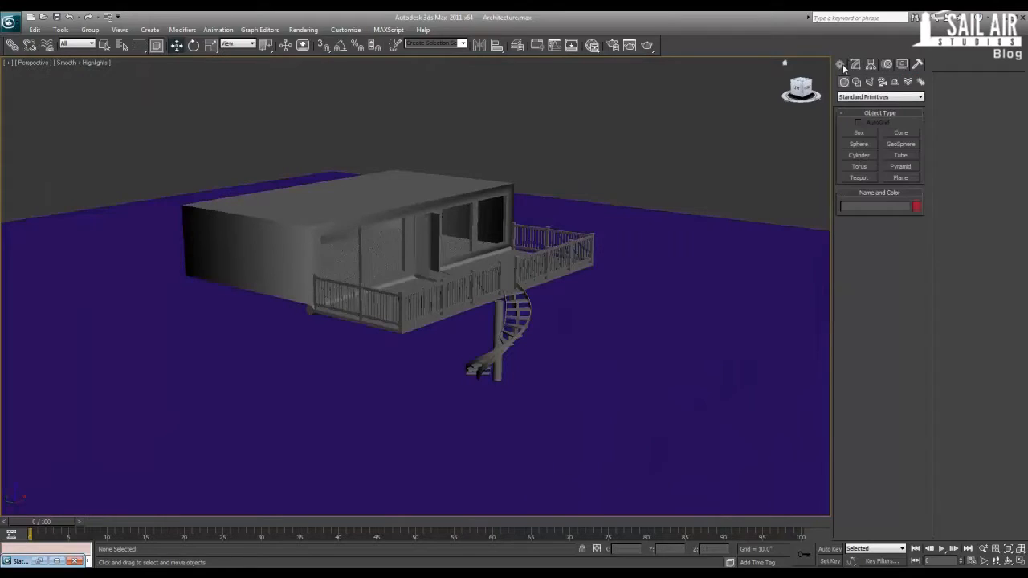
click(869, 82)
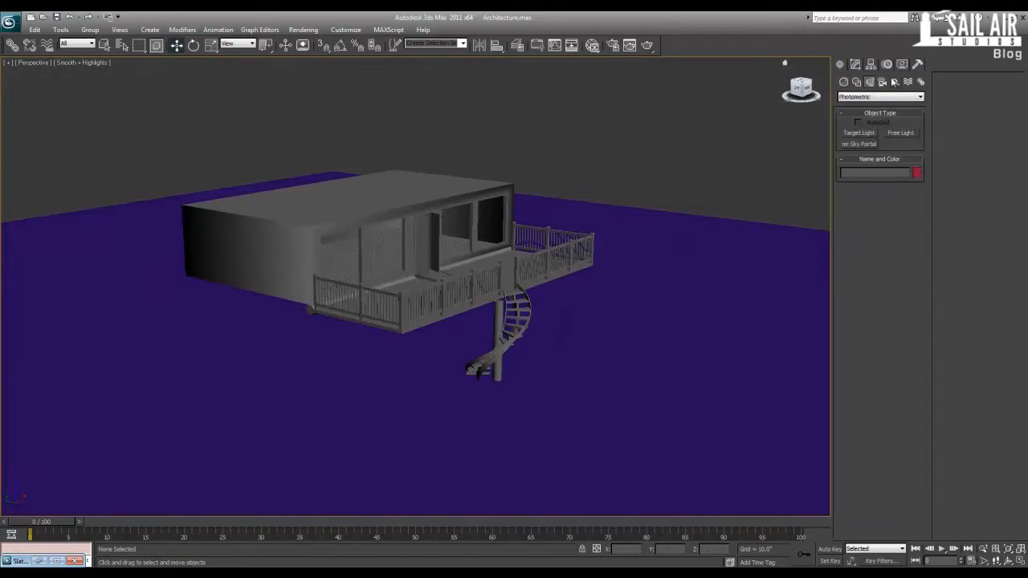
click(921, 82)
click(870, 157)
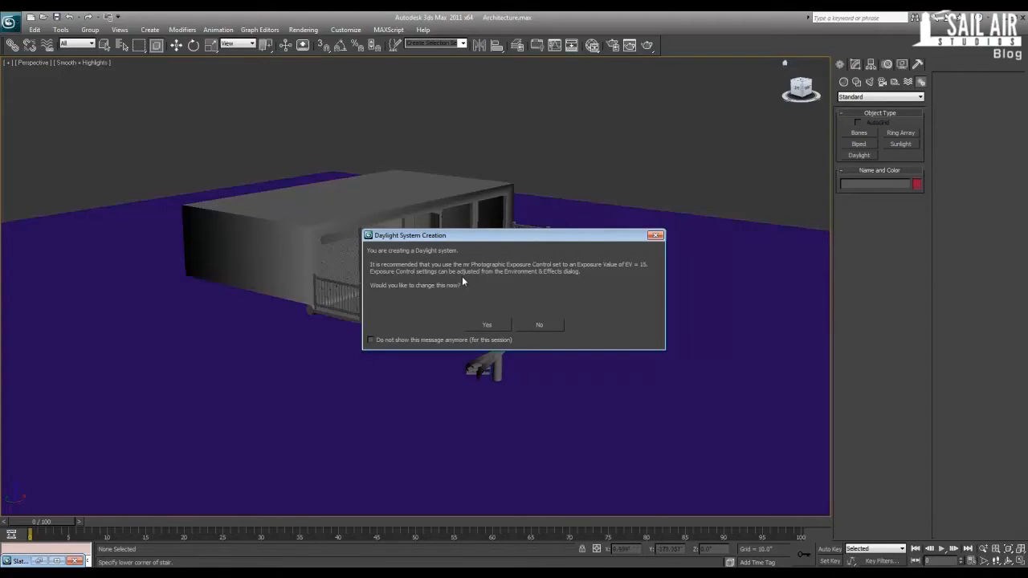
click(496, 328)
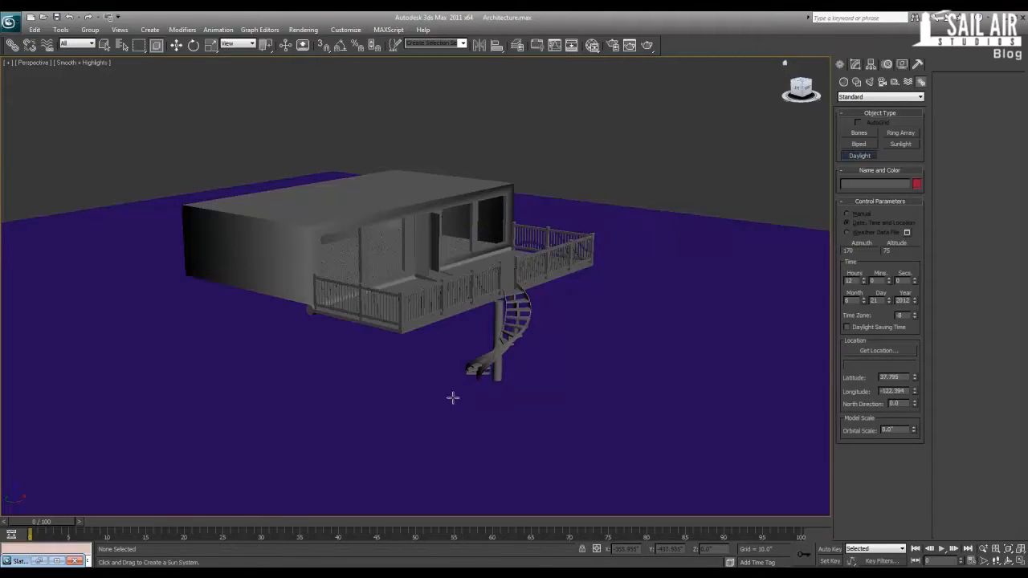
drag(452, 396, 477, 411)
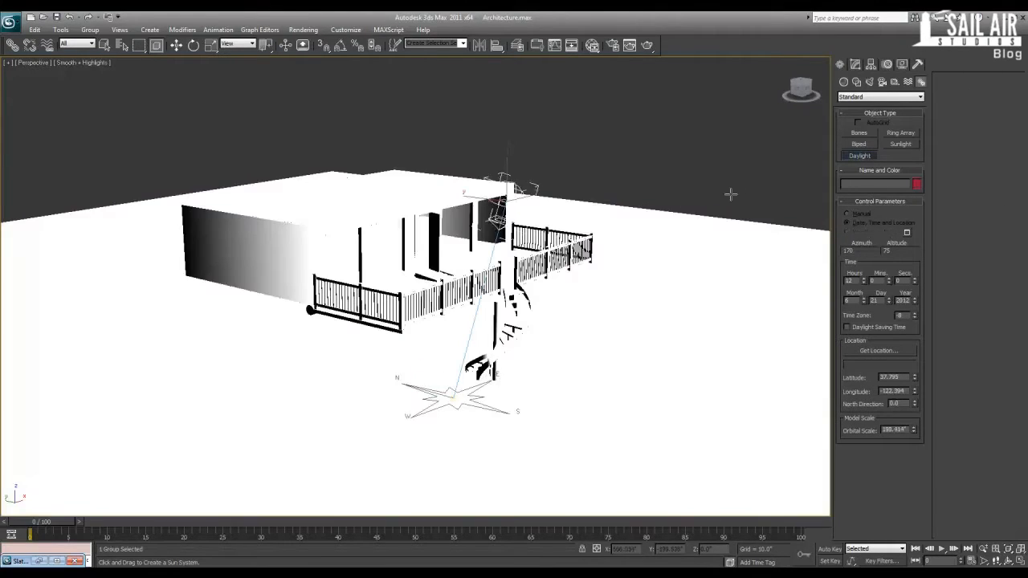
right_click(785, 188)
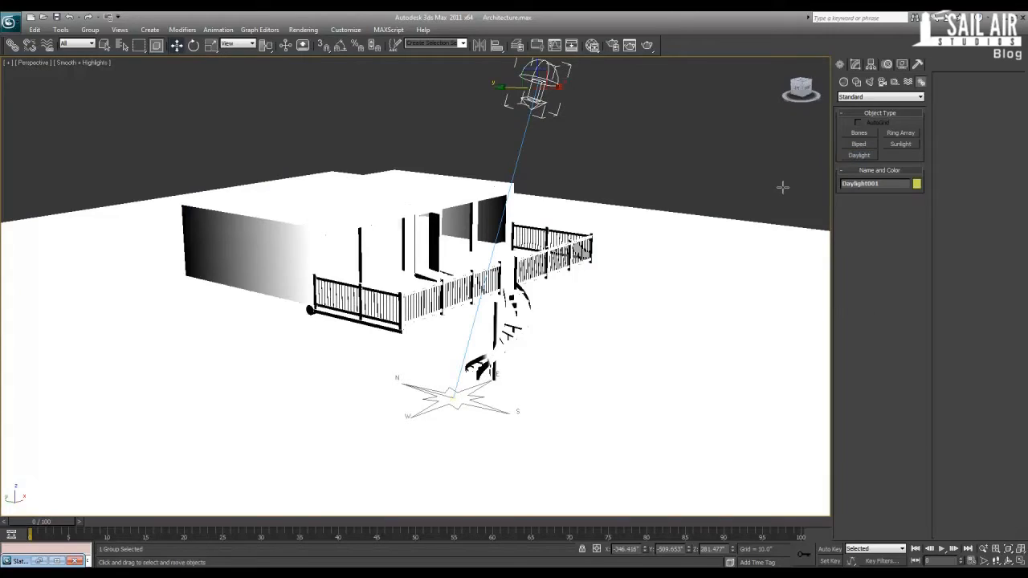
Change the daylight system's sunlight type to mr Sun.
click(856, 66)
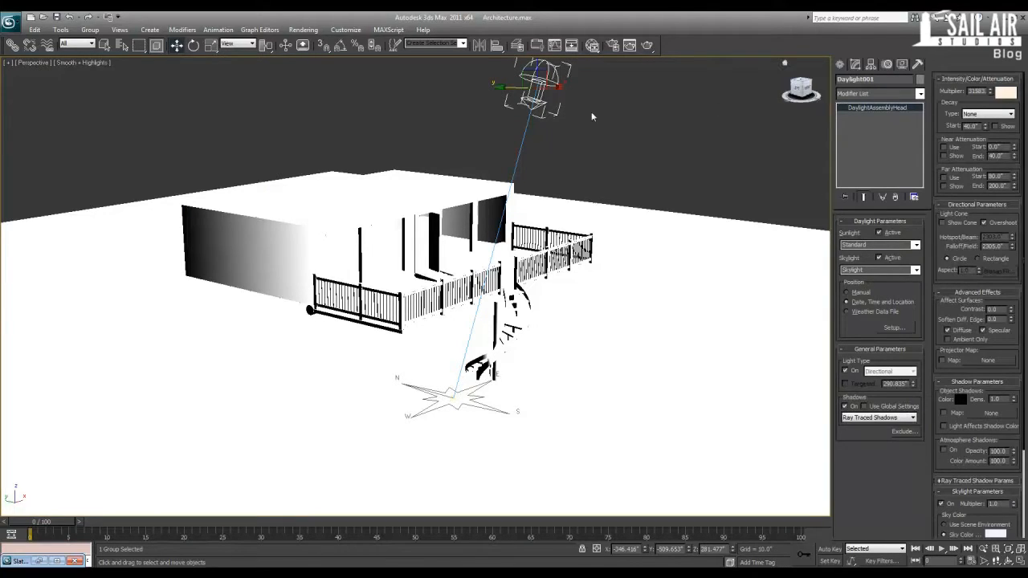
click(916, 245)
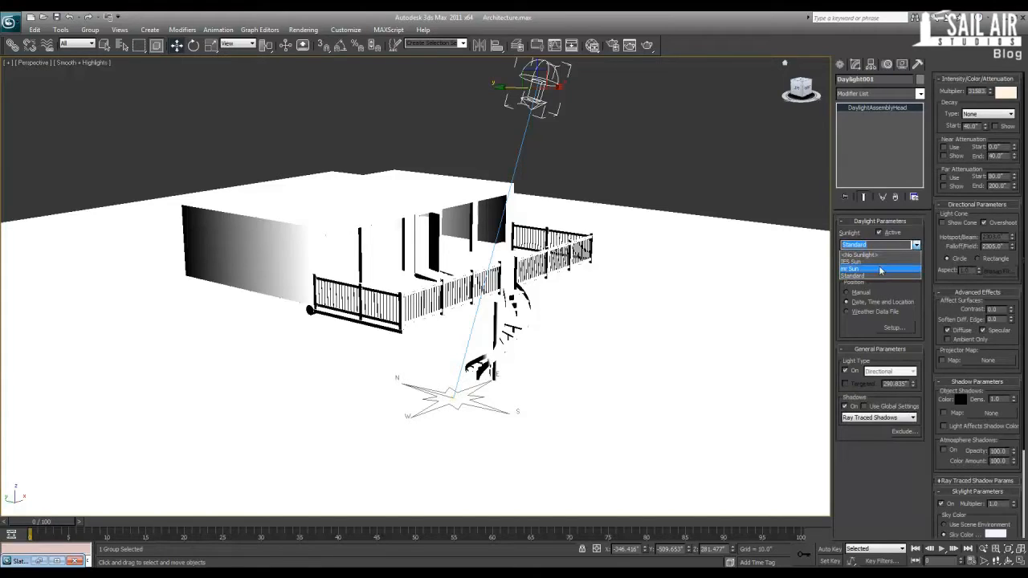
click(879, 265)
click(878, 258)
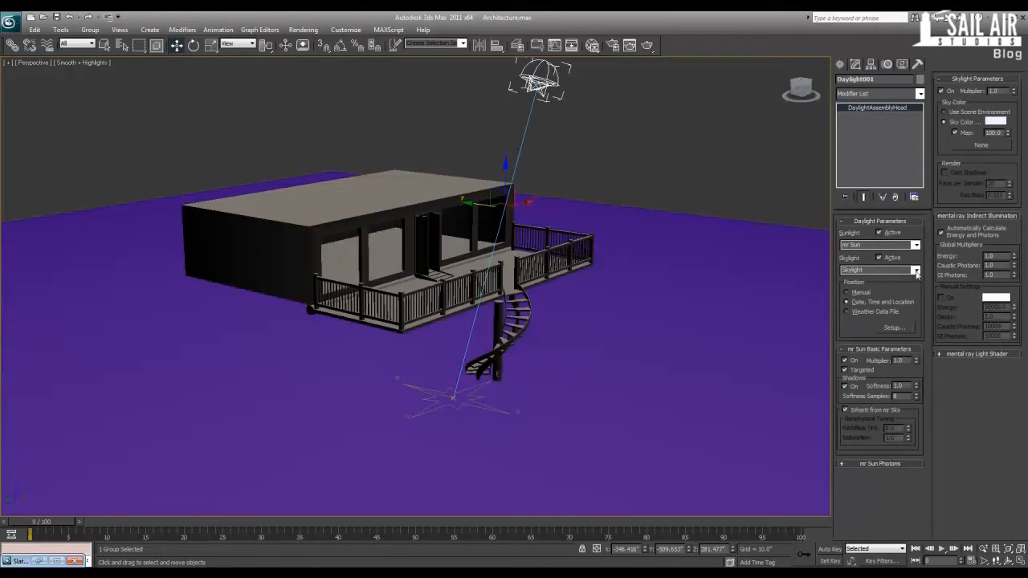
Change the daylight system's skylight type to mr Sky and accept the recommended mr Physical Sky environment map.
click(916, 273)
click(904, 294)
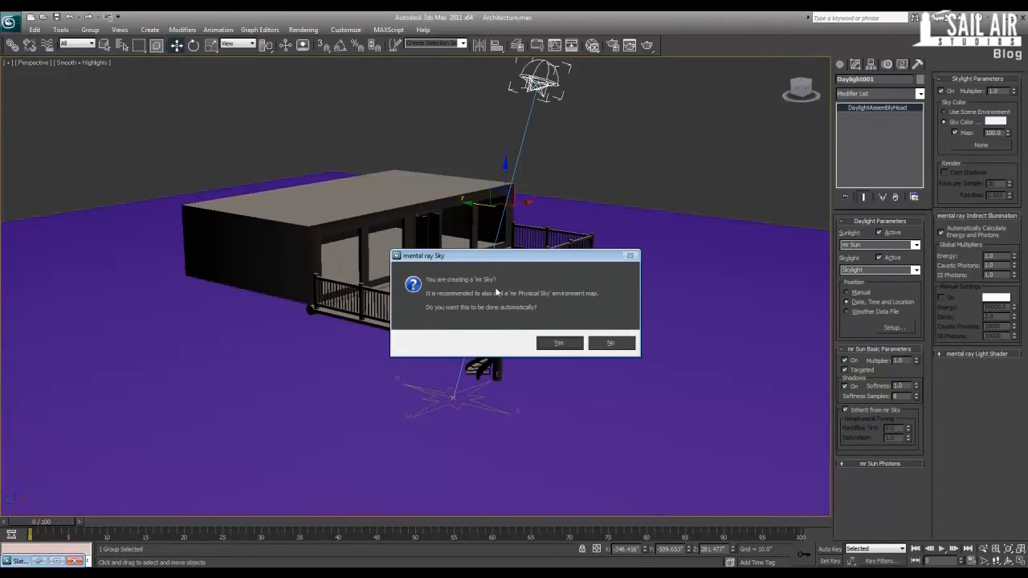
click(552, 345)
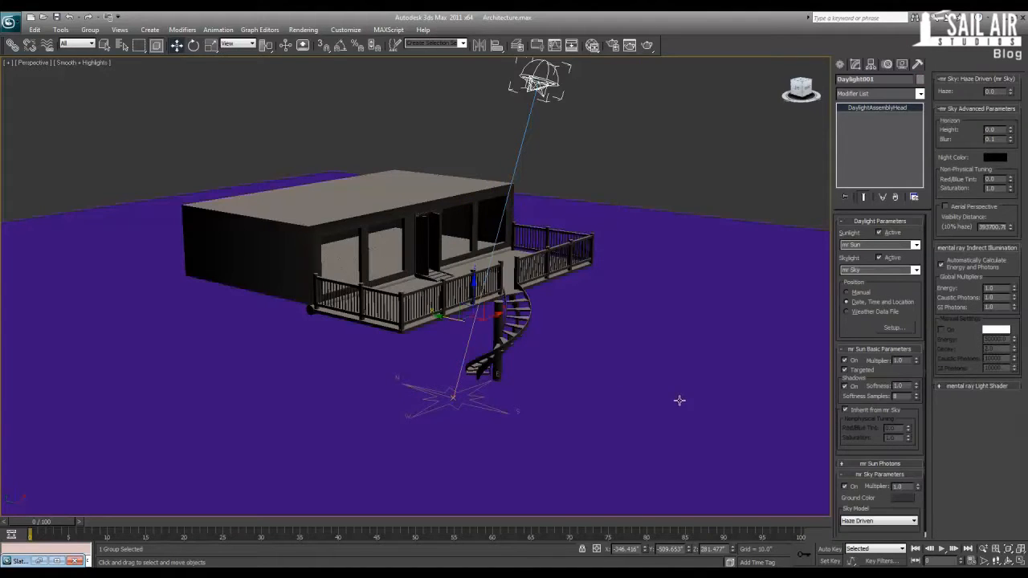
Assign the existing Arch & Design material to the ground plane and close the Slate Material Editor.
click(679, 399)
key(m)
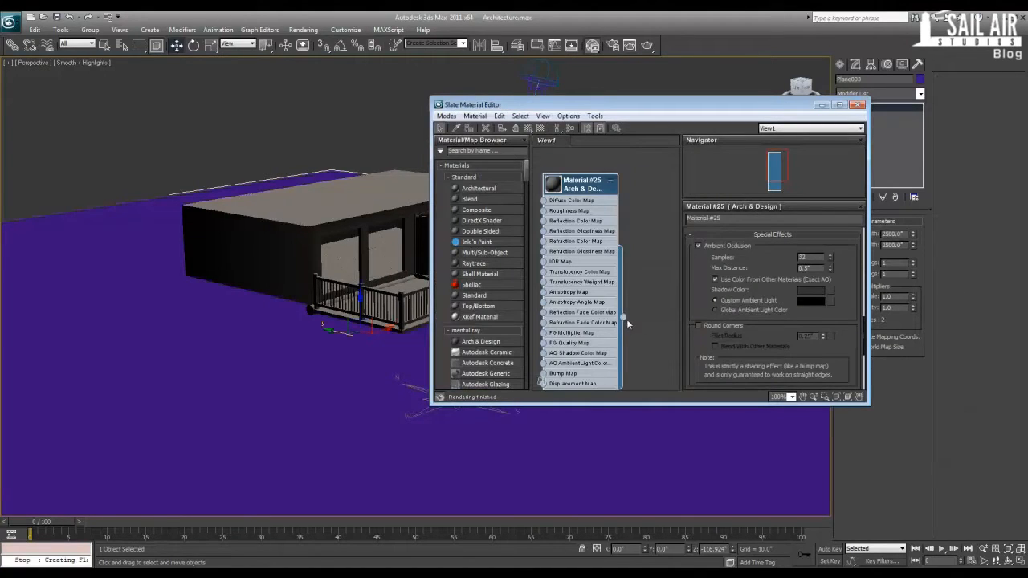
drag(624, 318, 509, 416)
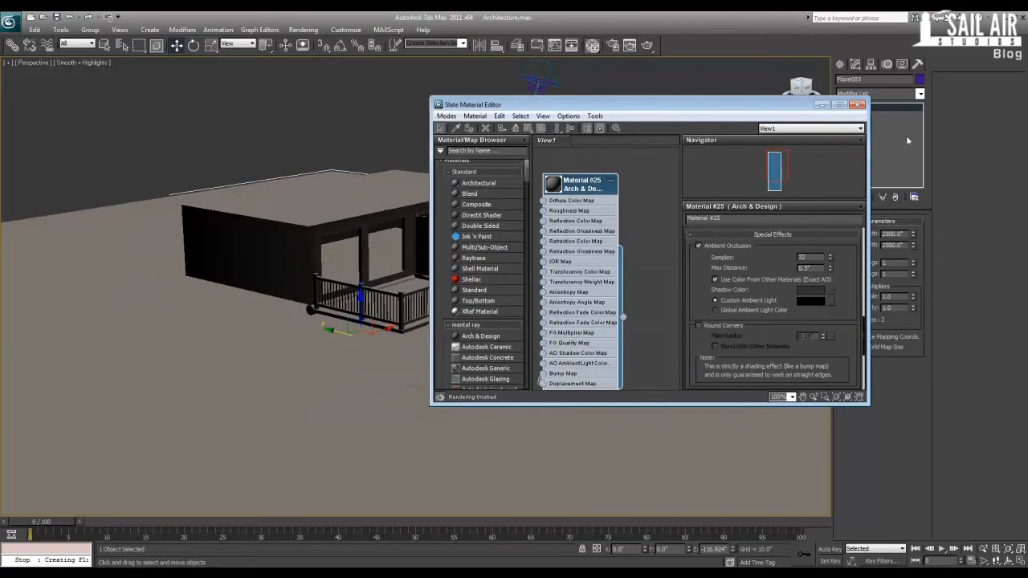
click(857, 105)
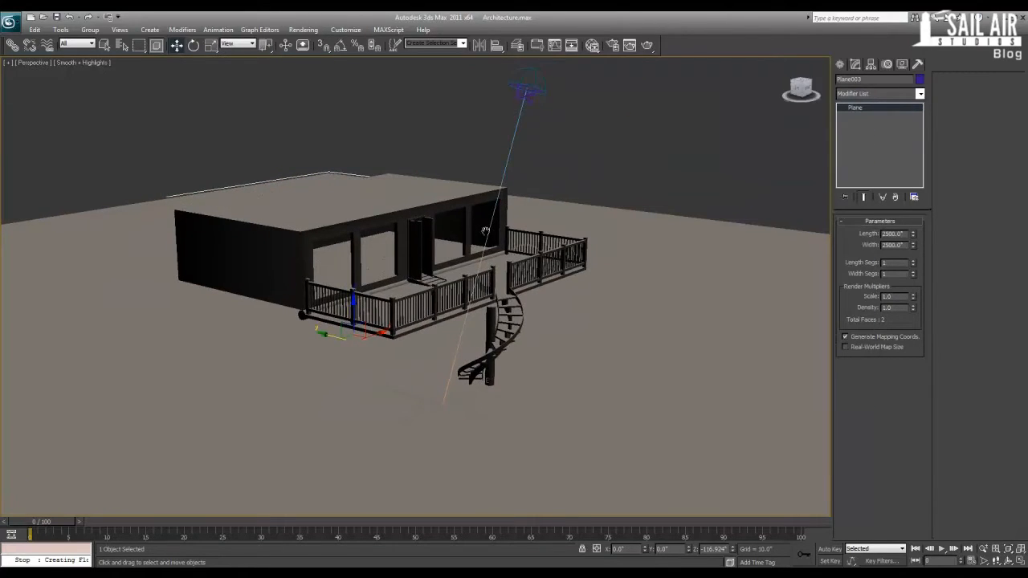
Test-render the exterior perspective view, enabling the recommended RailClone options for mental ray, and close the rendered frame.
middle_drag(485, 231, 493, 251)
scroll(493, 251, up, 3)
scroll(493, 251, down, 3)
key(shift+q)
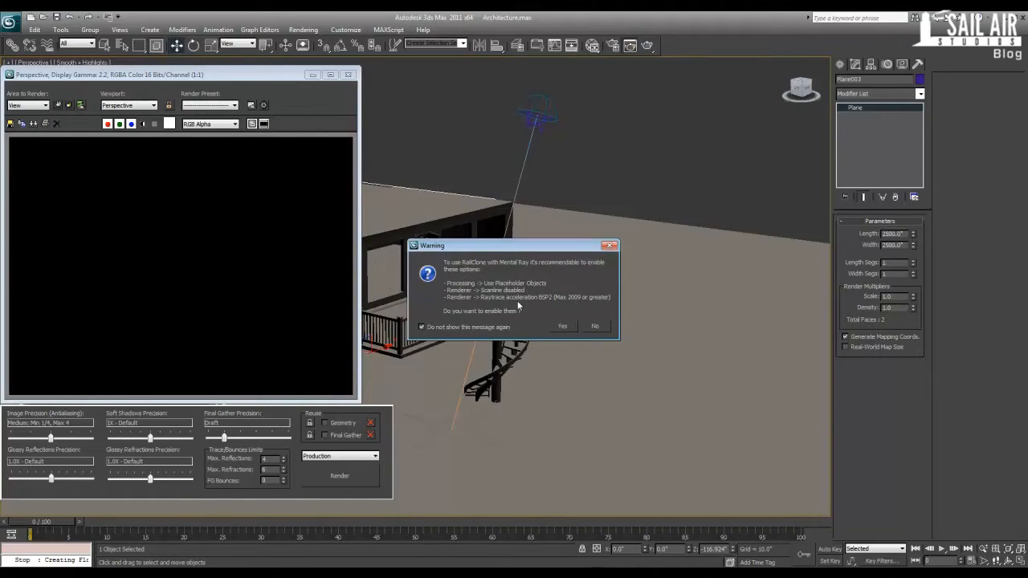
click(563, 326)
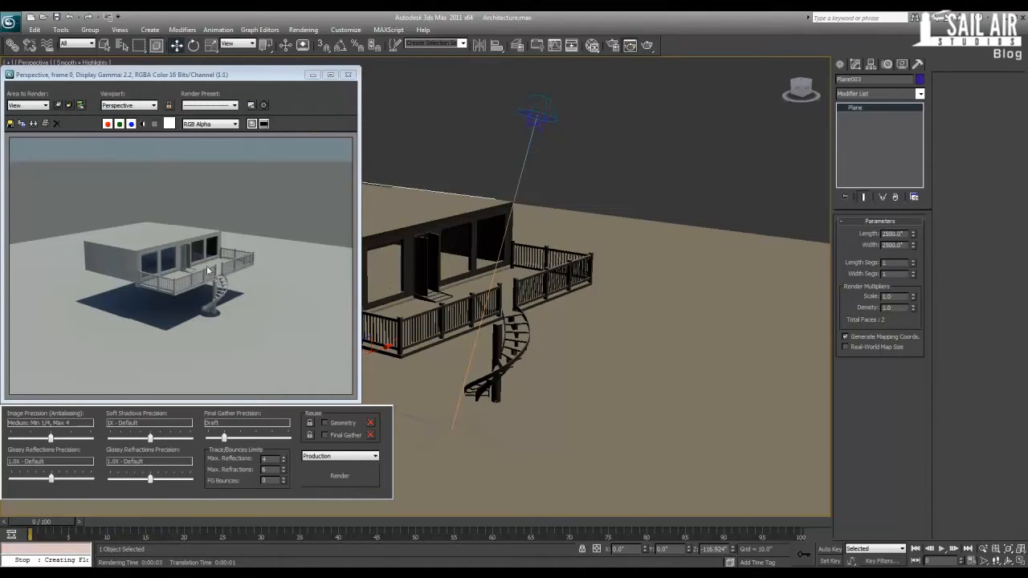
click(348, 74)
Test-render an interior perspective view of the room looking toward the windows and close the rendered frame.
scroll(378, 288, up, 15)
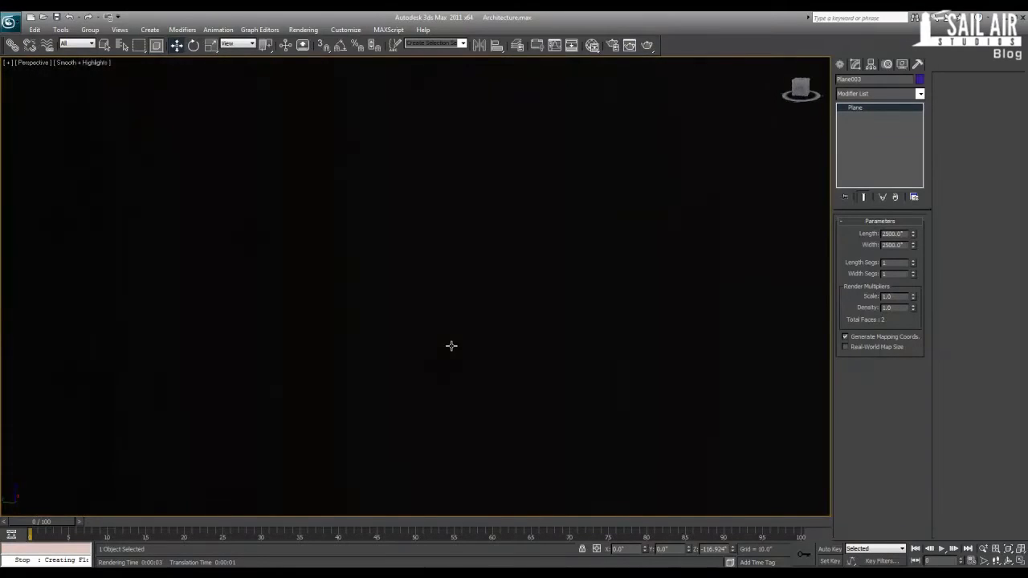
alt+middle_drag(451, 346, 436, 416)
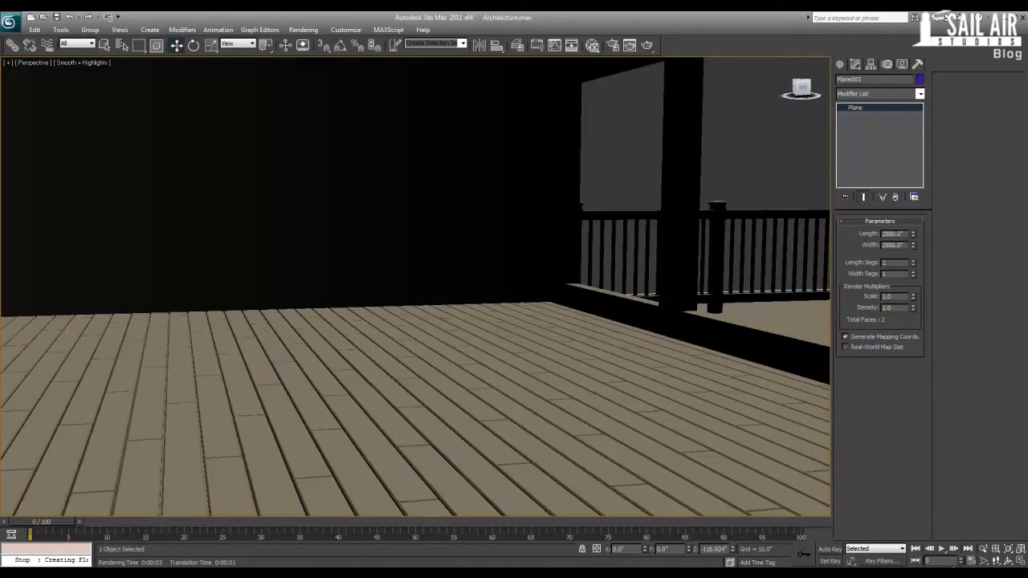
click(984, 550)
drag(459, 279, 459, 271)
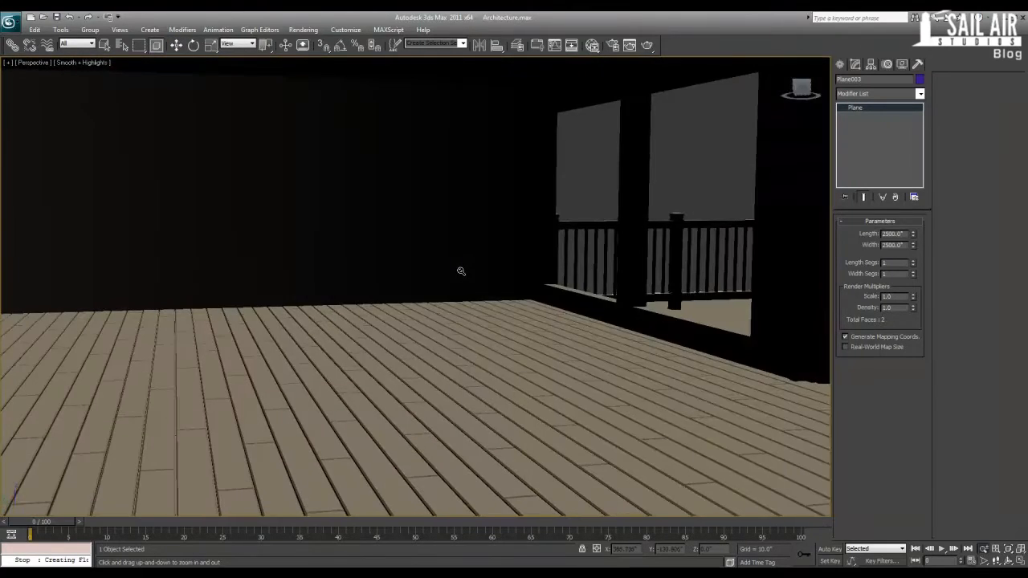
alt+middle_drag(459, 272, 460, 292)
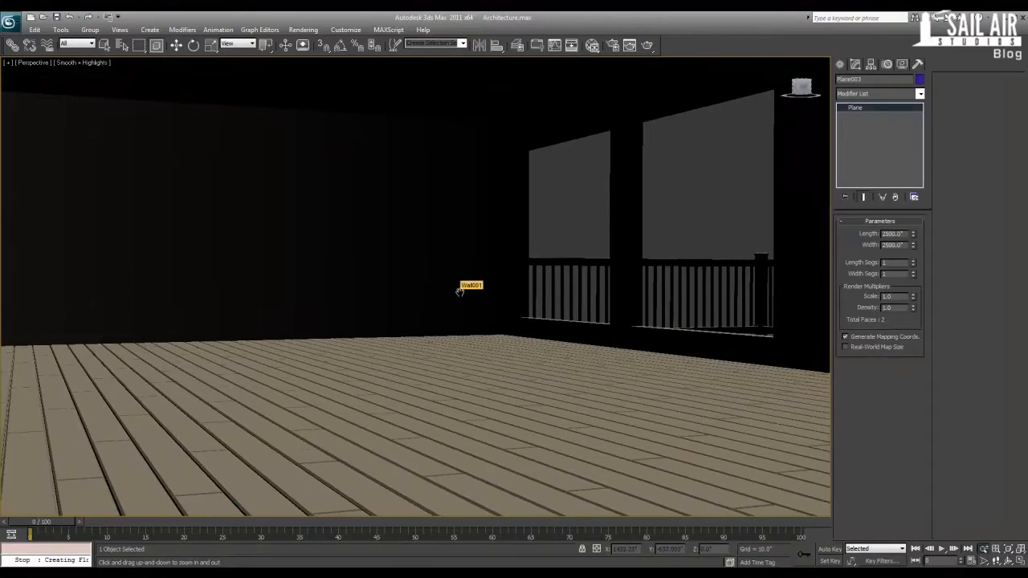
key(shift+q)
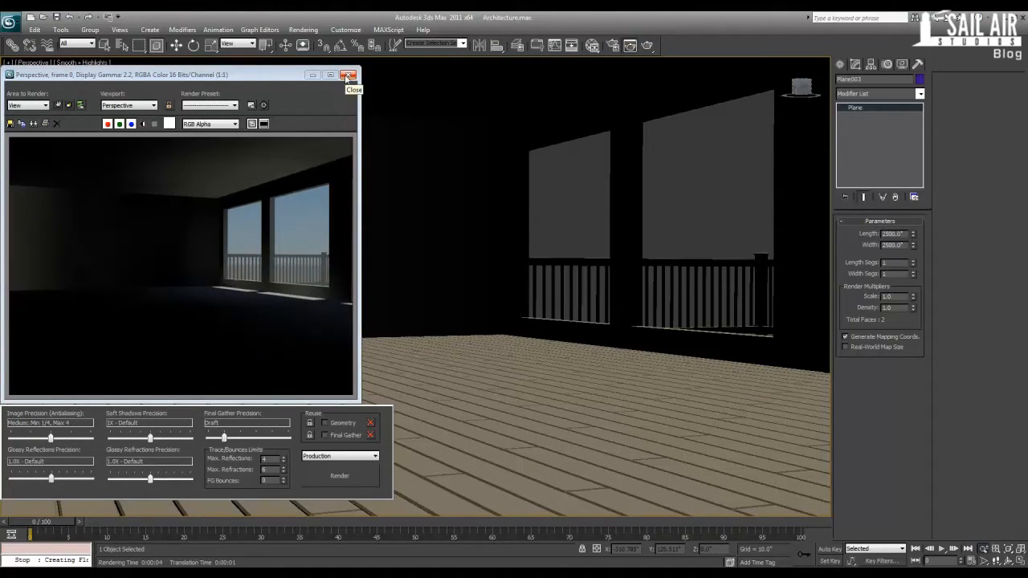
click(347, 77)
Create an mr Sky Portal about 107" long and 172" wide on the deck in front of the house.
scroll(430, 252, down, 5)
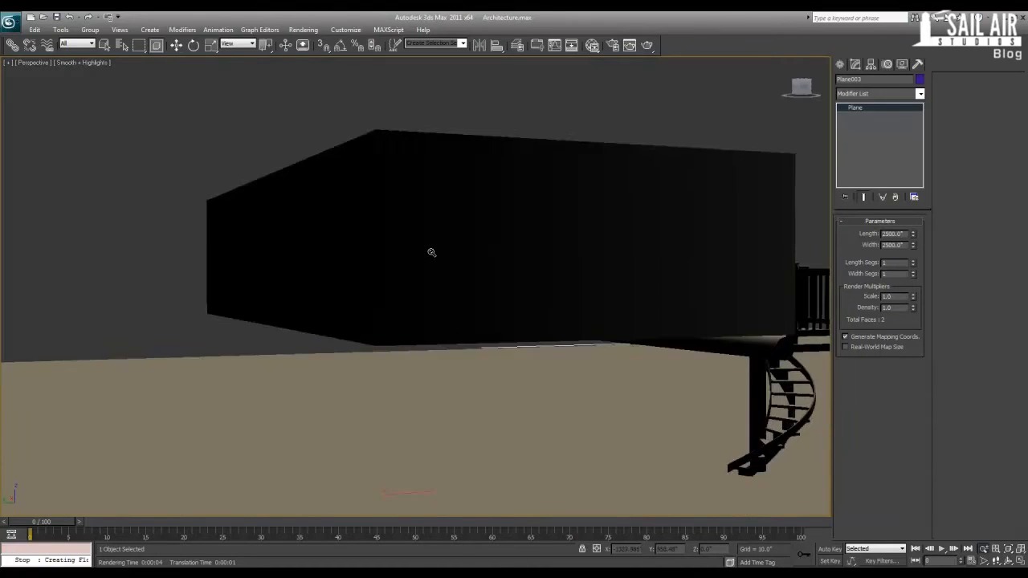
alt+middle_drag(431, 252, 422, 293)
scroll(421, 294, down, 5)
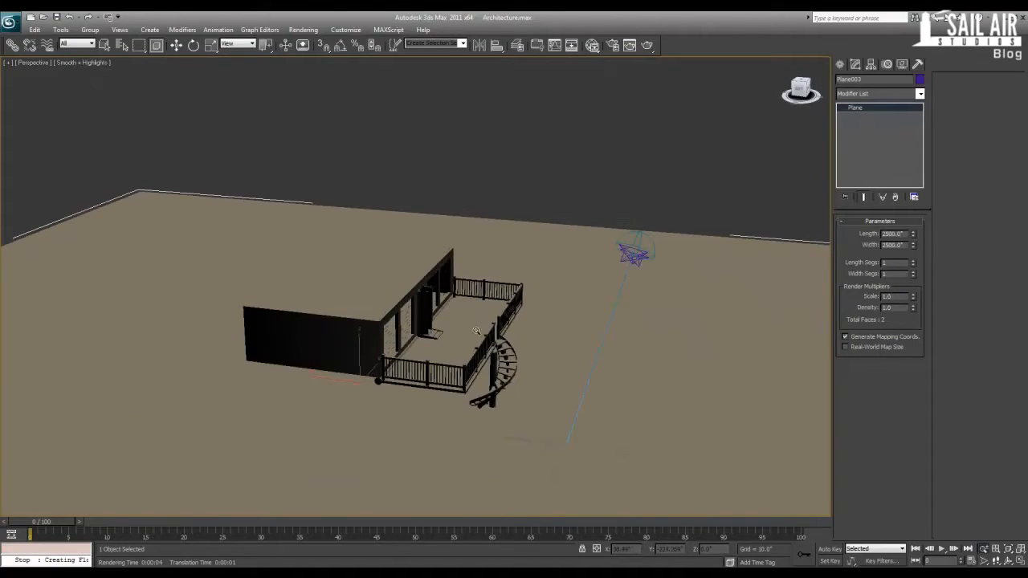
alt+middle_drag(477, 332, 378, 282)
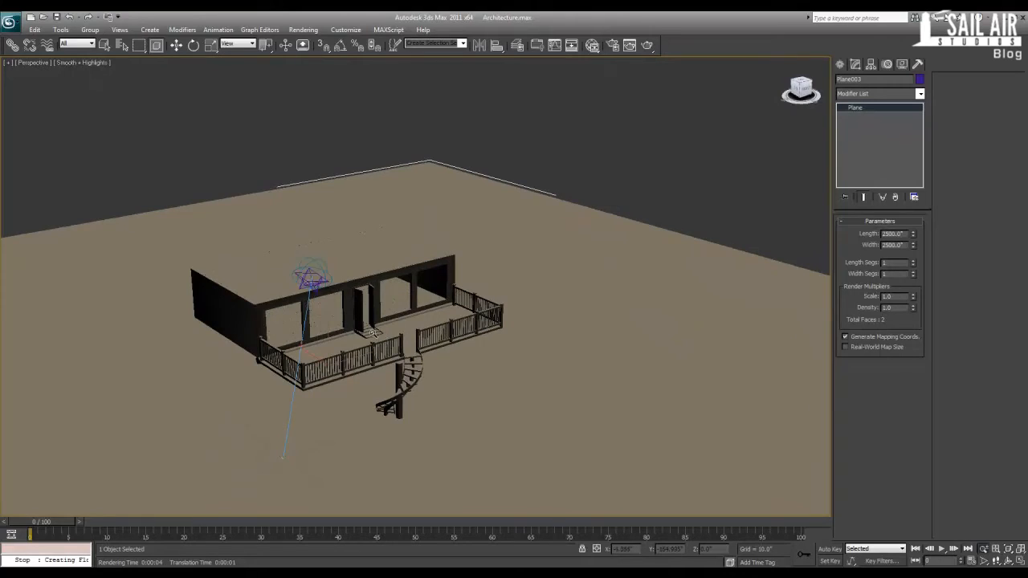
scroll(373, 333, up, 5)
click(840, 65)
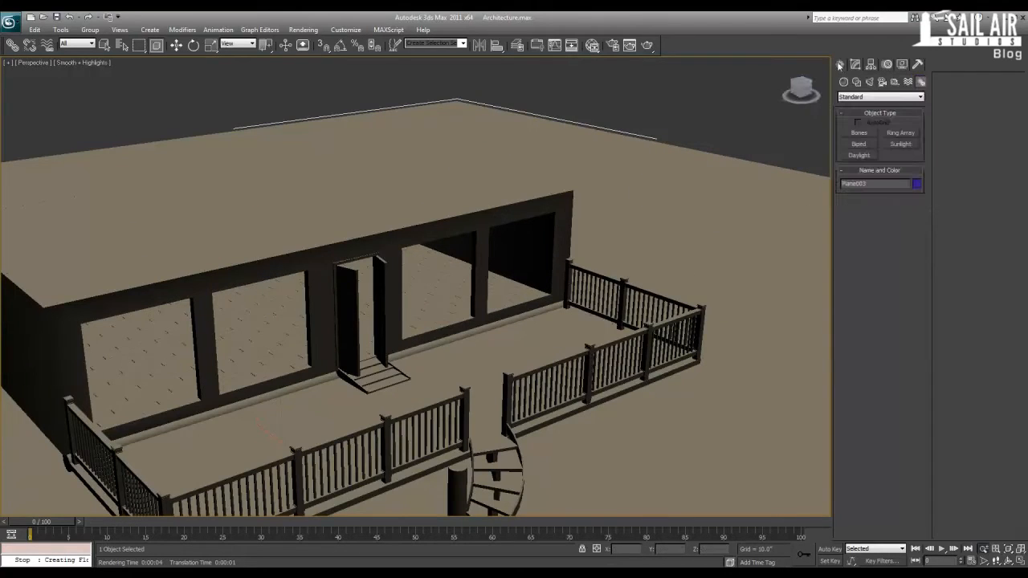
click(870, 83)
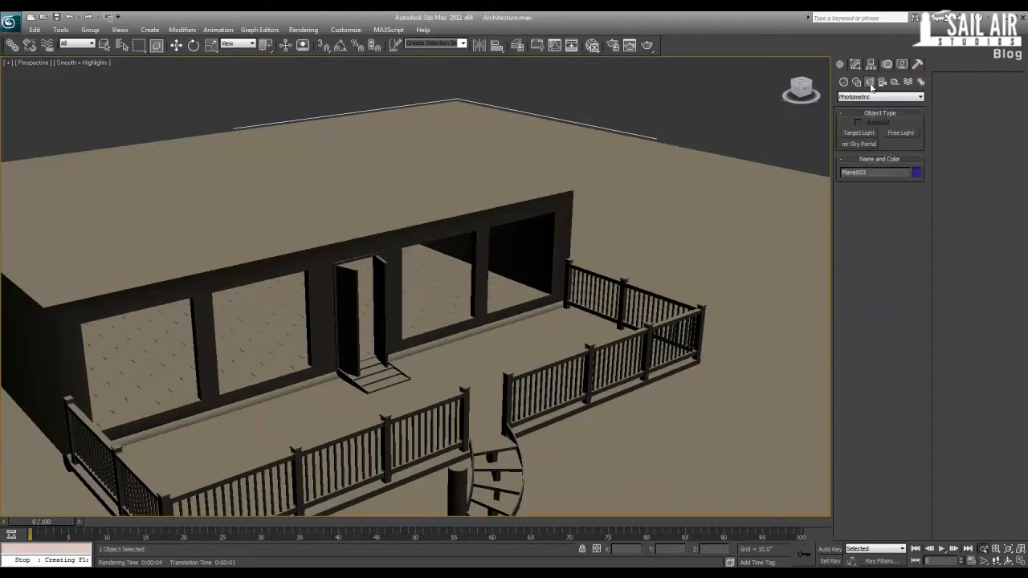
click(858, 144)
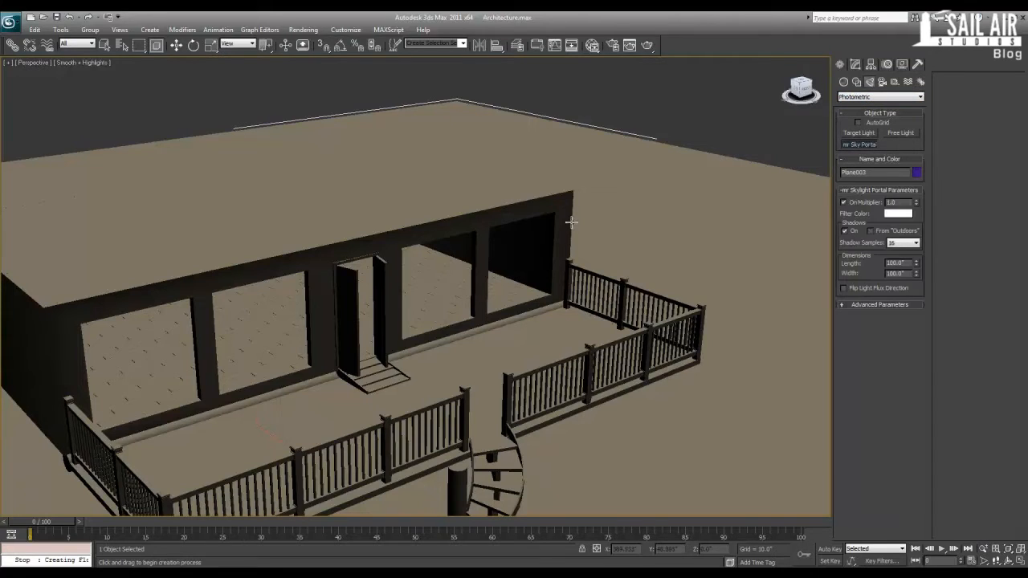
drag(546, 325, 472, 440)
right_click(475, 406)
Rotate the sky portal upright, parallel to the house's front wall, using angle snap for an exact turn.
key(alt+w)
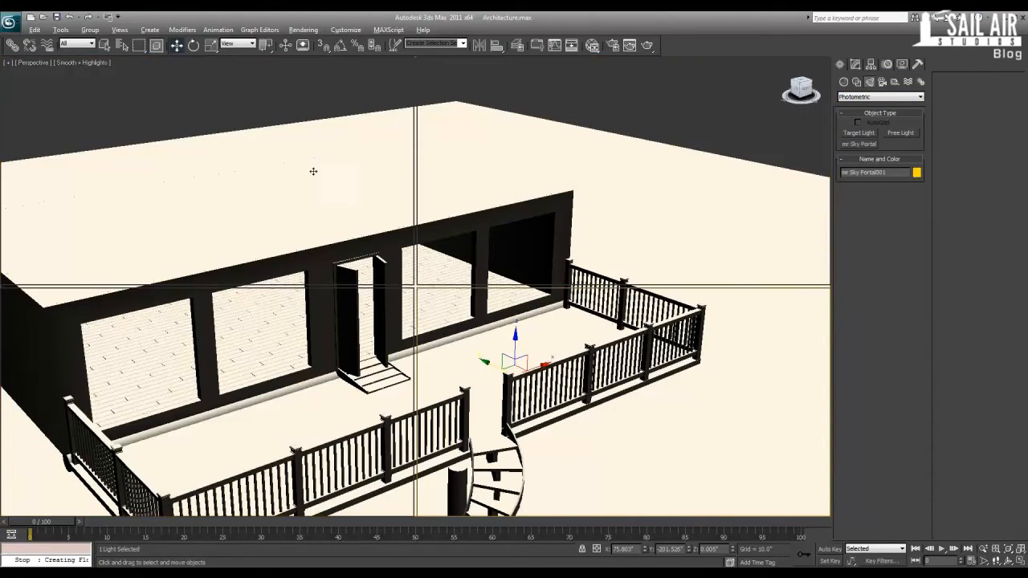
middle_drag(555, 172, 543, 230)
scroll(538, 215, down, 1)
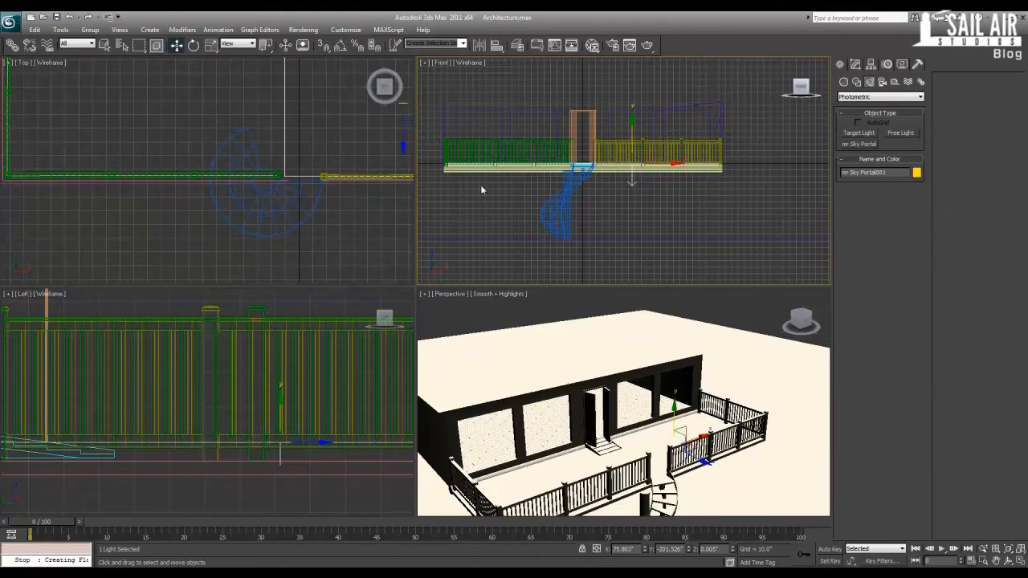
scroll(480, 184, up, 1)
middle_drag(315, 149, 269, 204)
scroll(289, 196, down, 2)
scroll(297, 193, down, 2)
key(e)
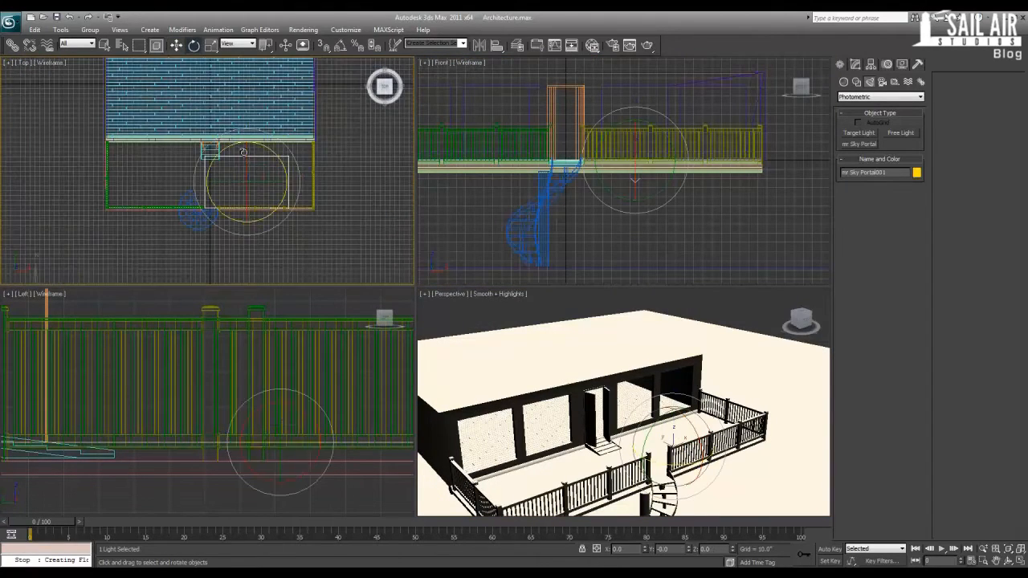
drag(246, 152, 248, 243)
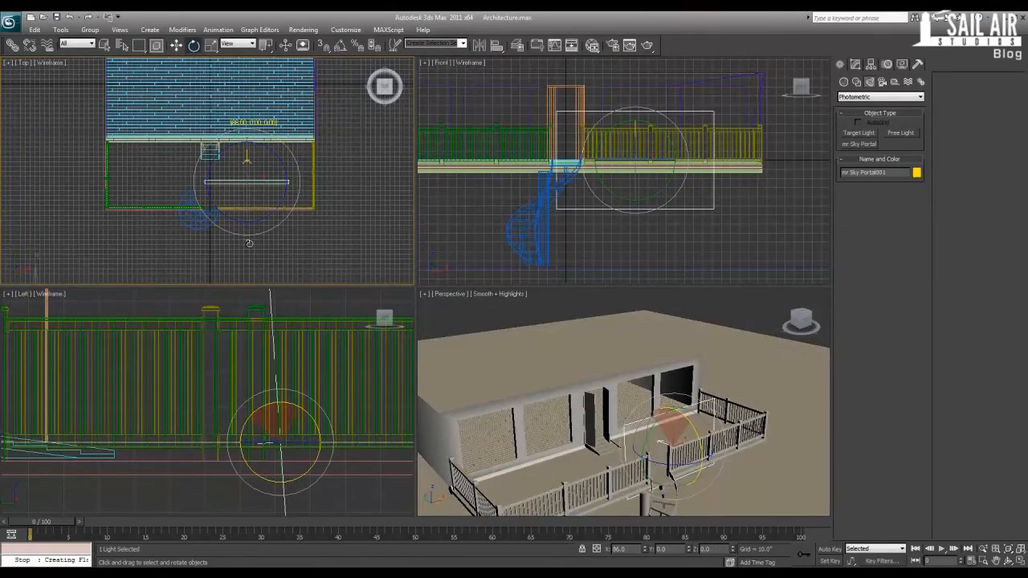
key(ctrl+z)
key(a)
drag(248, 169, 246, 209)
Move the sky portal over the two front windows right of the door, to about X 121", Y -119", Z 53".
middle_drag(566, 182, 553, 224)
key(w)
drag(642, 185, 682, 121)
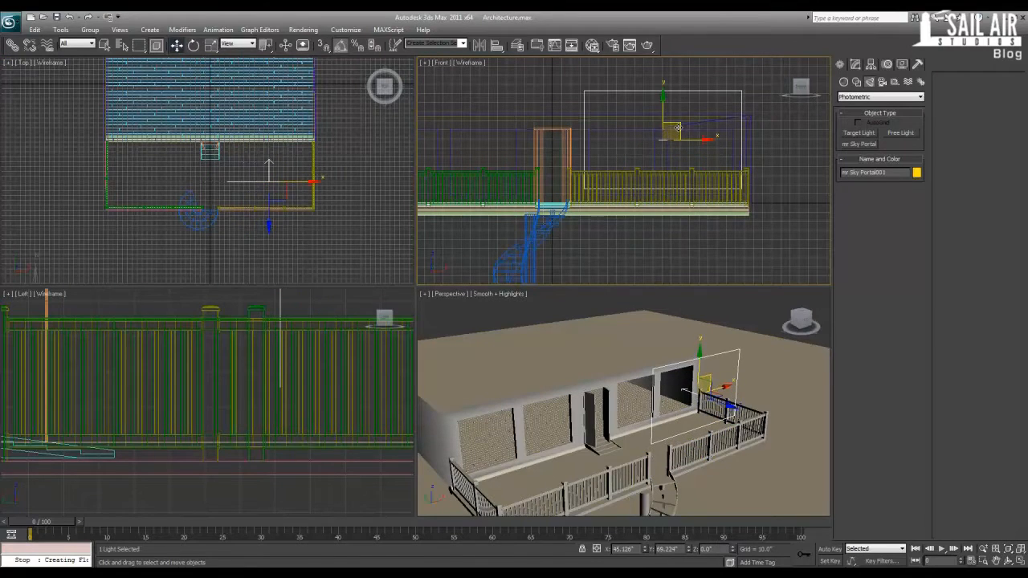
drag(281, 178, 271, 106)
drag(660, 343, 661, 348)
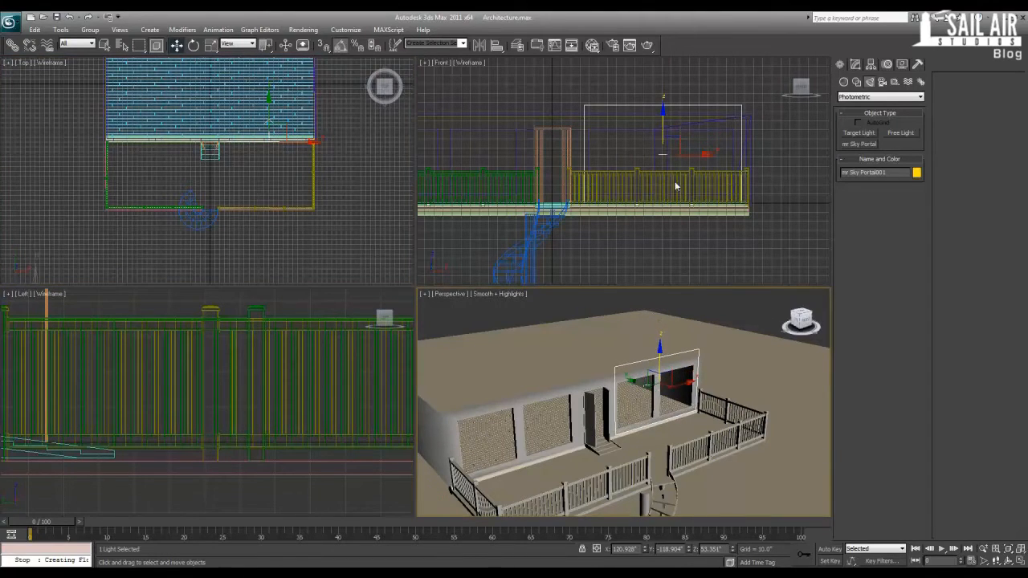
Set the sky portal's length to 80" and lower it to about Z 46.5" so it frames the windows.
middle_drag(677, 185, 668, 198)
scroll(661, 346, up, 4)
key(alt+w)
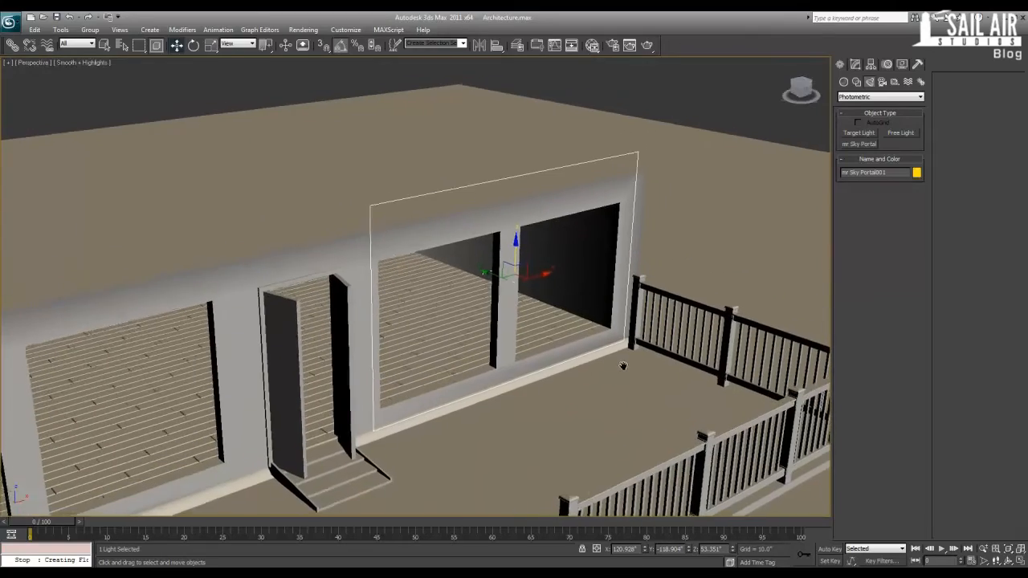
scroll(564, 357, up, 3)
scroll(563, 357, up, 3)
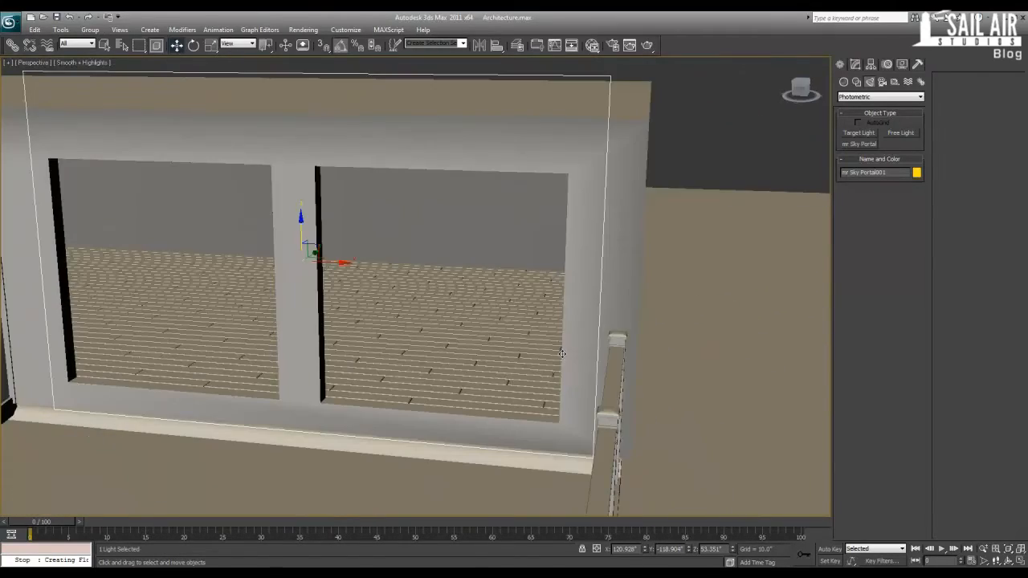
alt+middle_drag(564, 353, 728, 295)
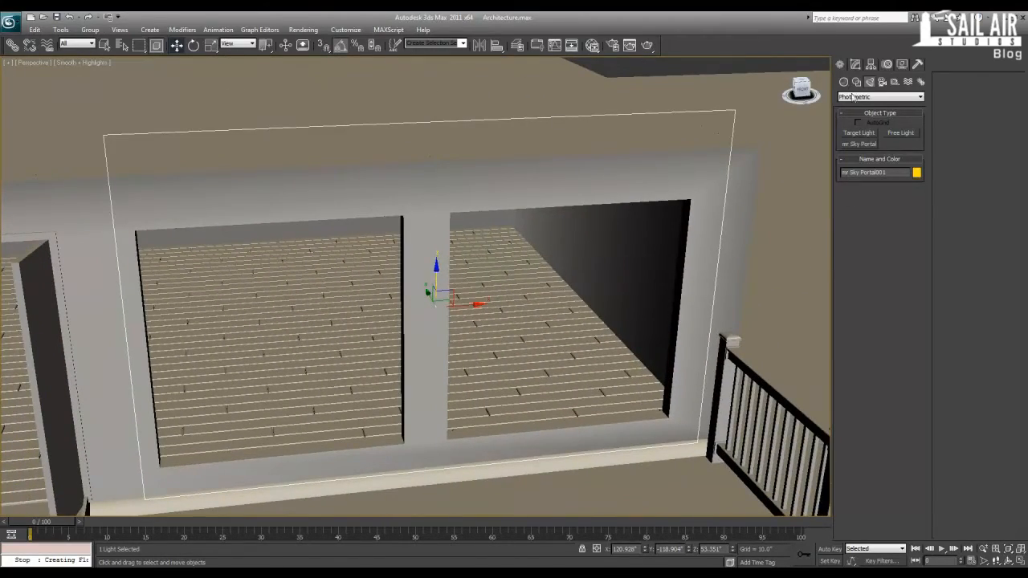
click(856, 64)
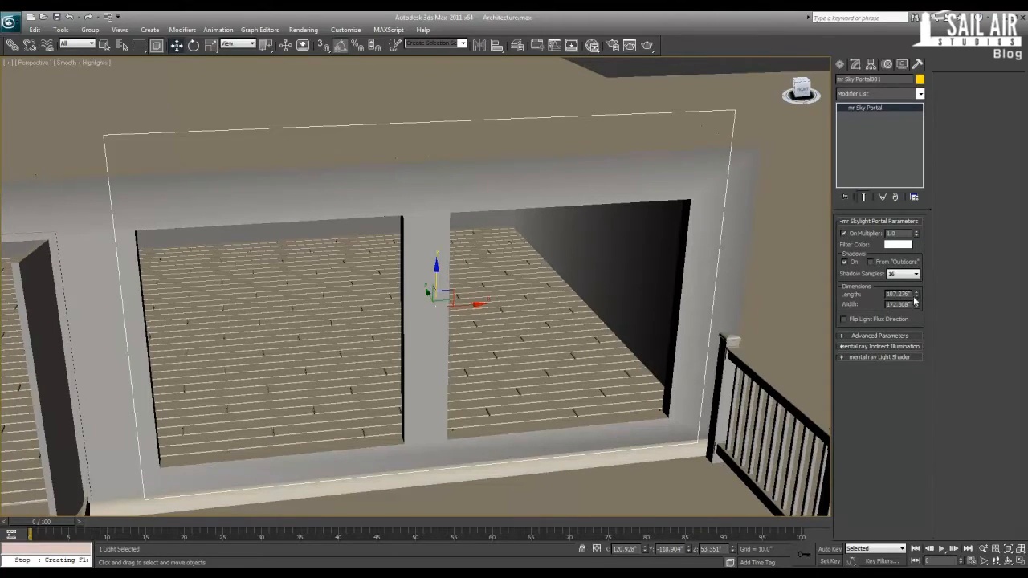
drag(914, 296, 914, 318)
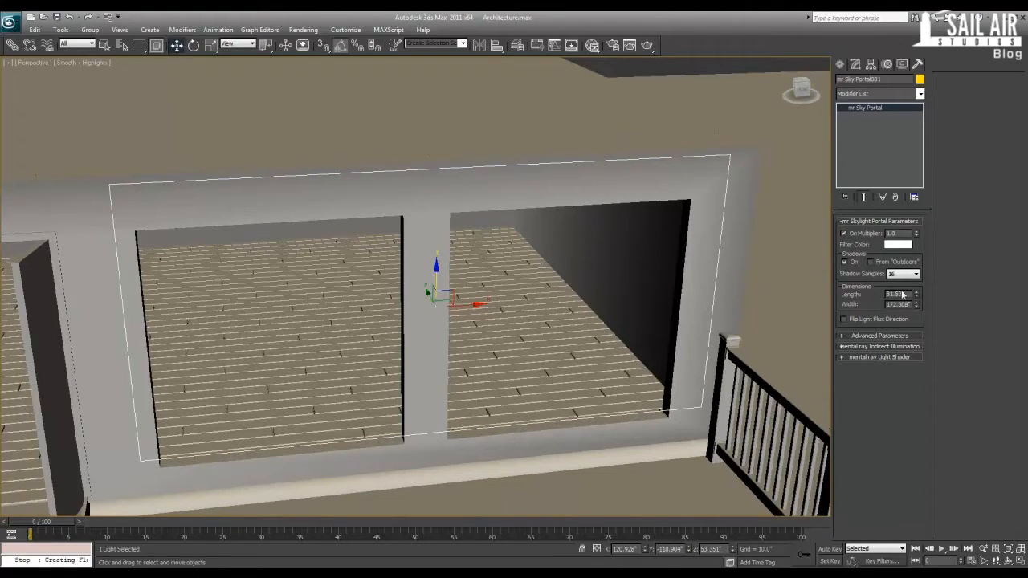
key(Return)
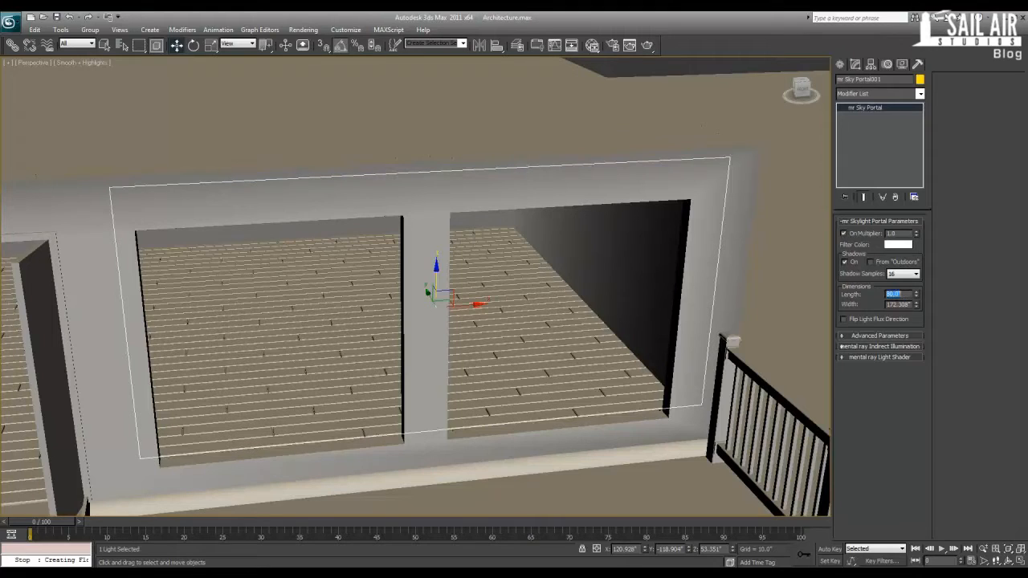
drag(434, 274, 436, 301)
alt+middle_drag(436, 300, 680, 294)
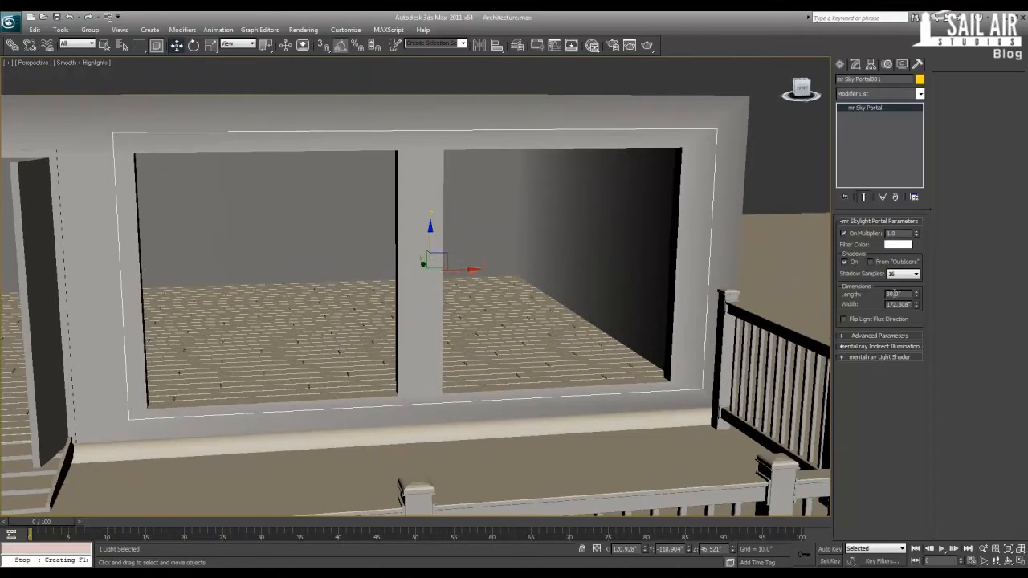
Set the sky portal's width to 165" and shift it sideways to about X 118" to centre it on the windows.
click(899, 305)
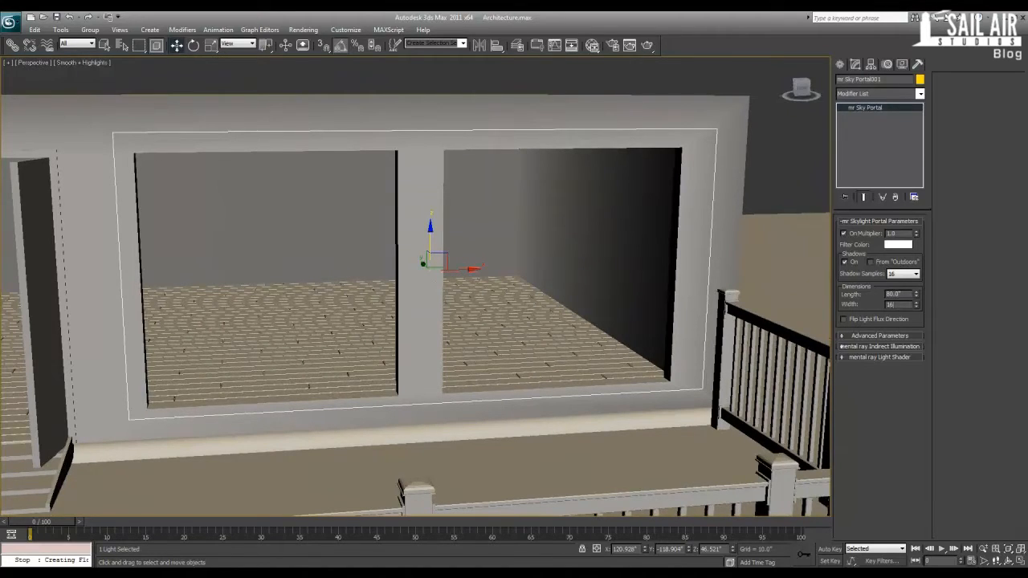
key(Return)
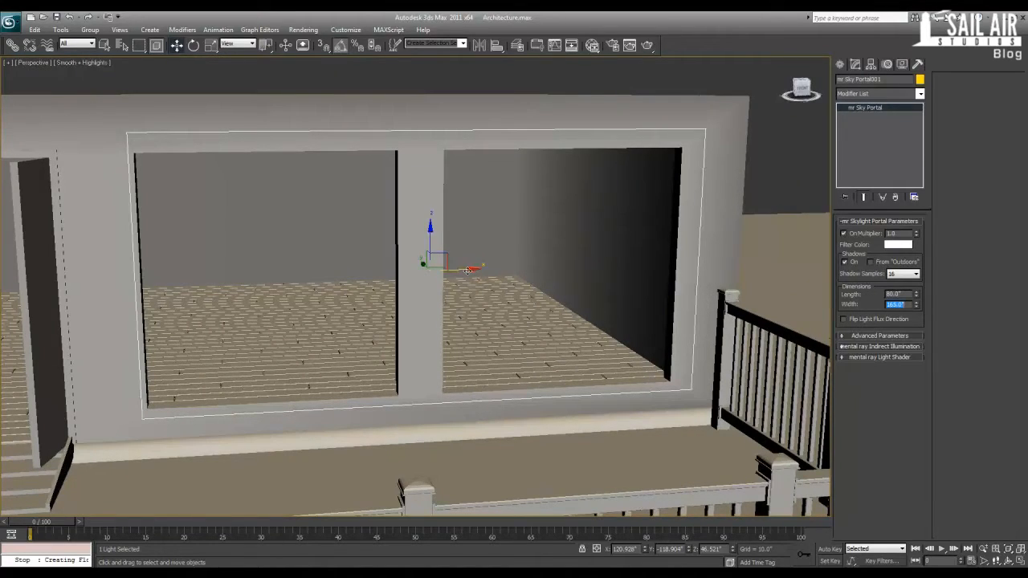
drag(457, 271, 457, 271)
Clone the sky portal as a copy onto the two front windows left of the door, at about X -119".
alt+middle_drag(457, 271, 498, 315)
scroll(412, 287, down, 5)
scroll(497, 315, down, 4)
alt+middle_drag(562, 329, 469, 317)
scroll(469, 317, up, 3)
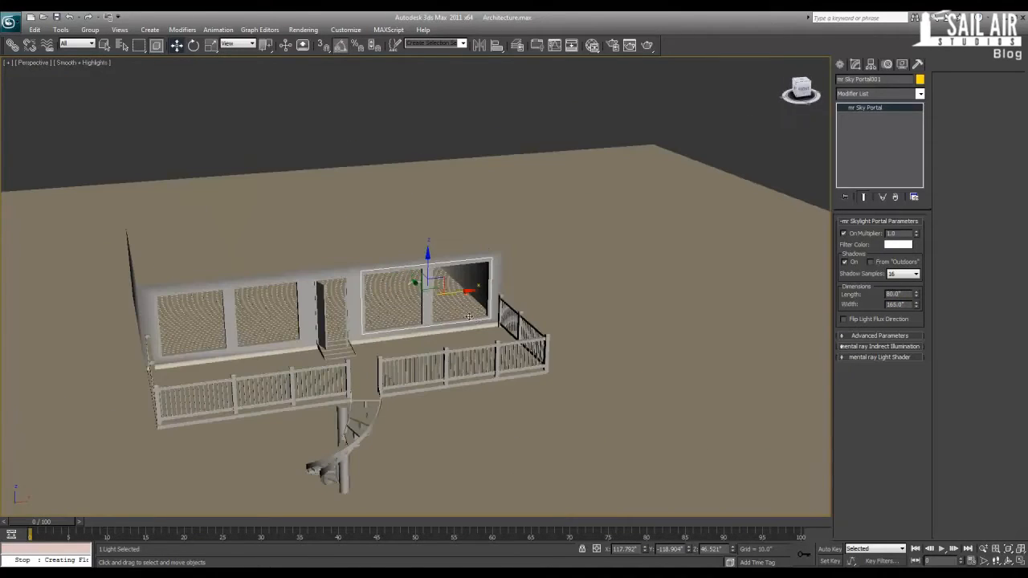
shift+drag(446, 293, 254, 290)
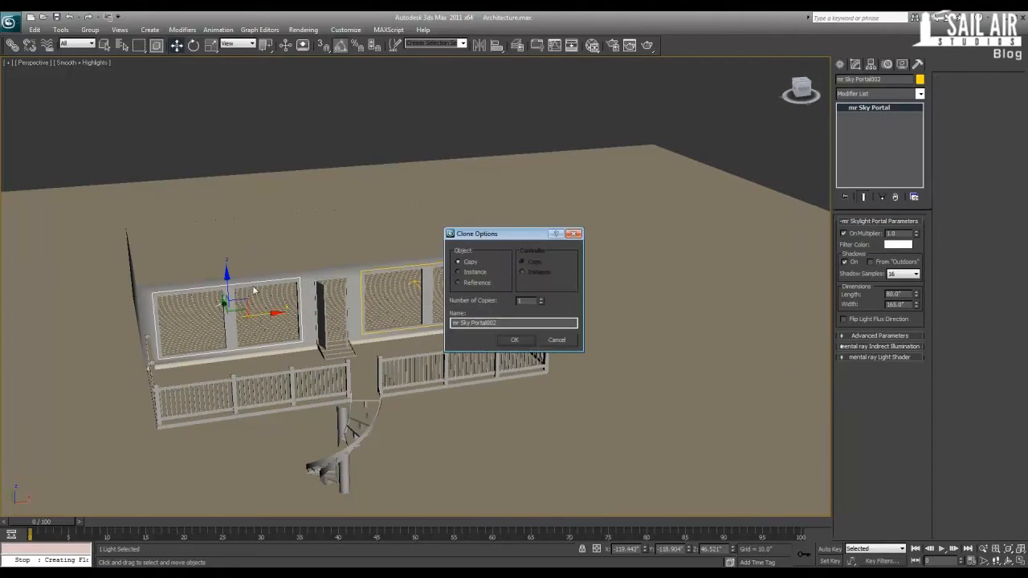
click(516, 341)
Set up the perspective view inside the room, looking across the plank floor towards the front windows and railing.
alt+middle_drag(515, 340, 345, 288)
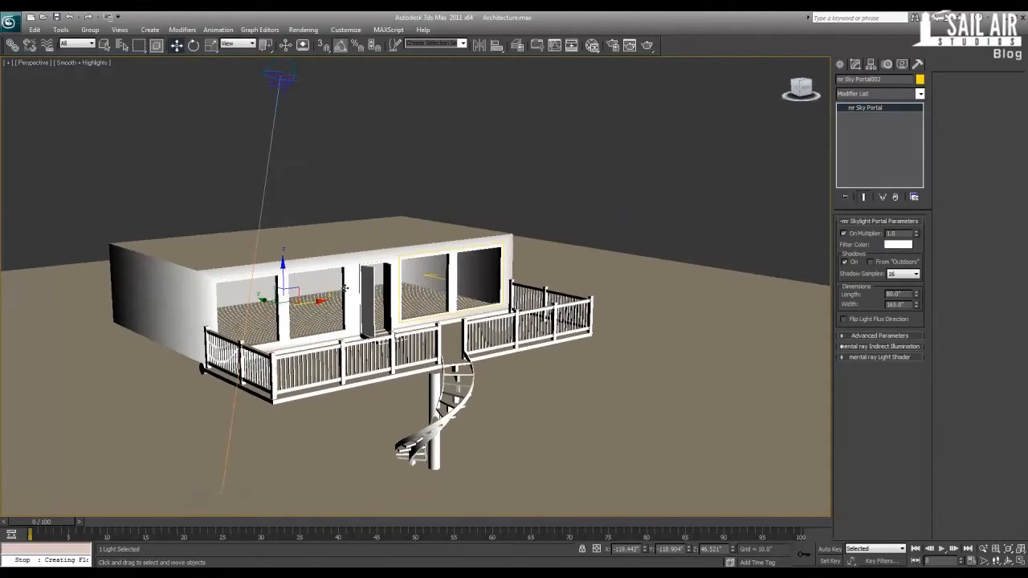
scroll(343, 289, up, 5)
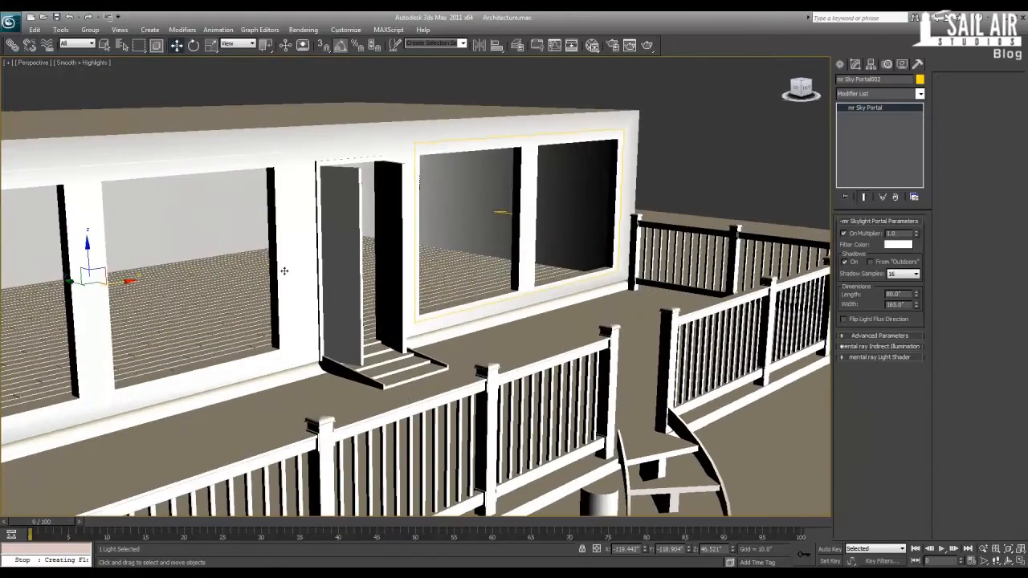
scroll(339, 276, up, 10)
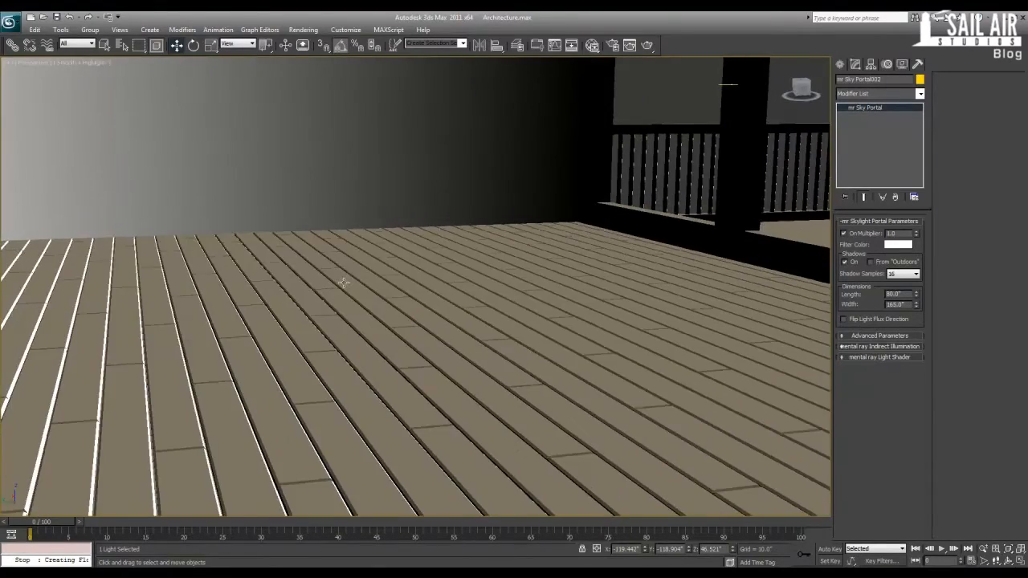
middle_drag(343, 282, 345, 376)
scroll(328, 339, up, 3)
scroll(330, 335, down, 3)
click(984, 551)
drag(523, 352, 479, 359)
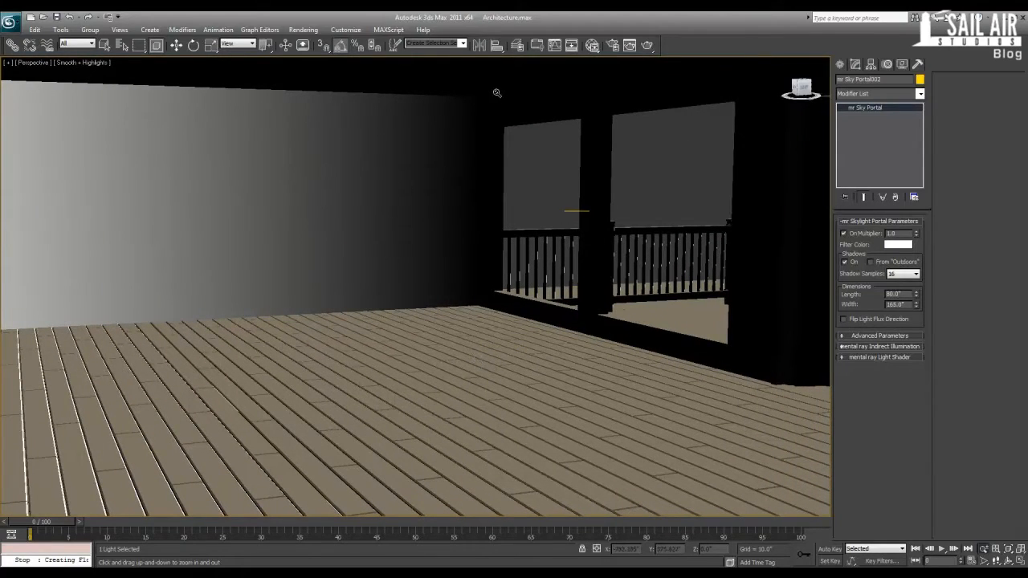
Render only a region covering the dark wall and floor beside the windows in the rendered frame window.
click(631, 45)
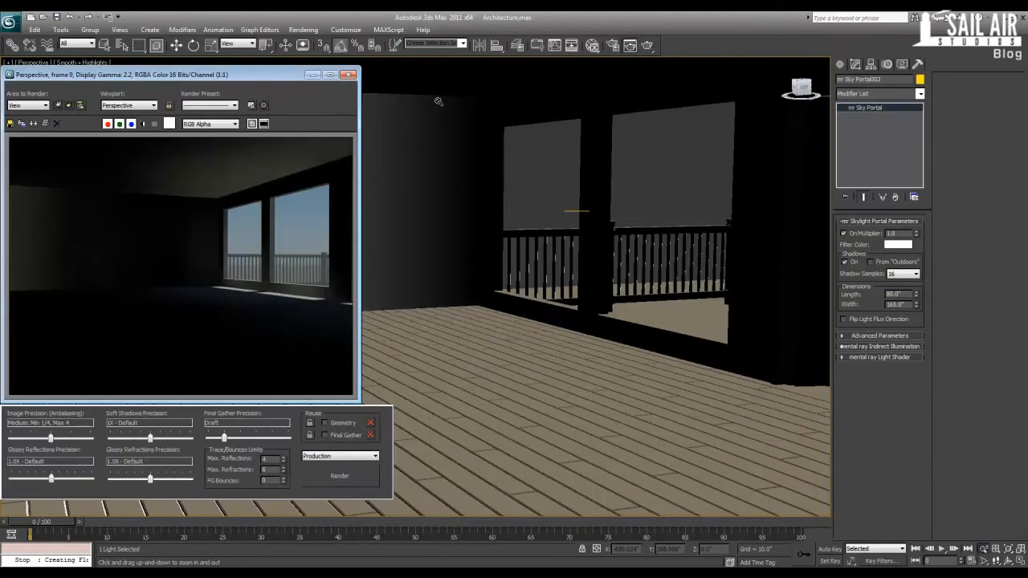
click(57, 105)
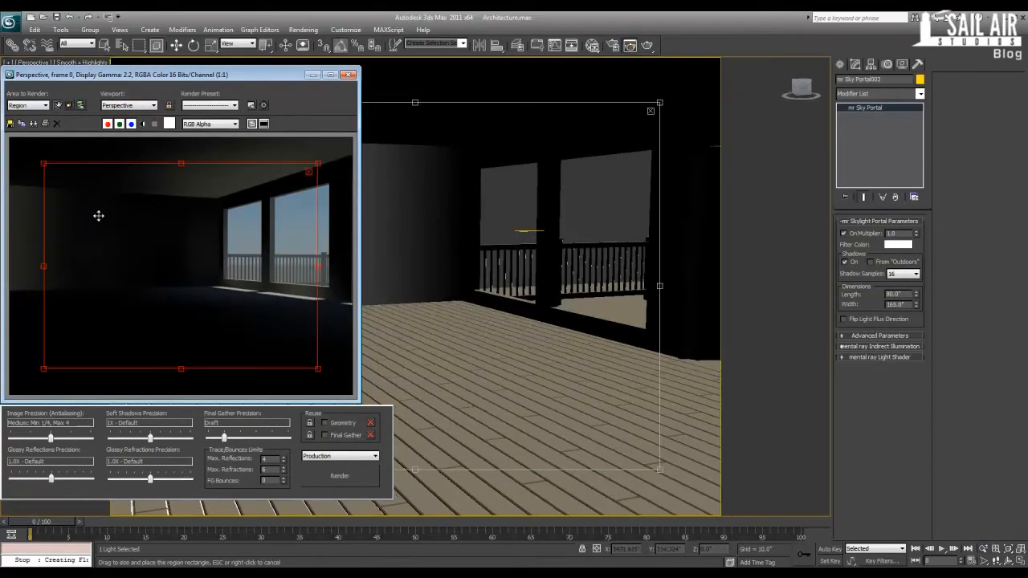
drag(288, 168, 163, 225)
drag(117, 263, 147, 239)
click(340, 477)
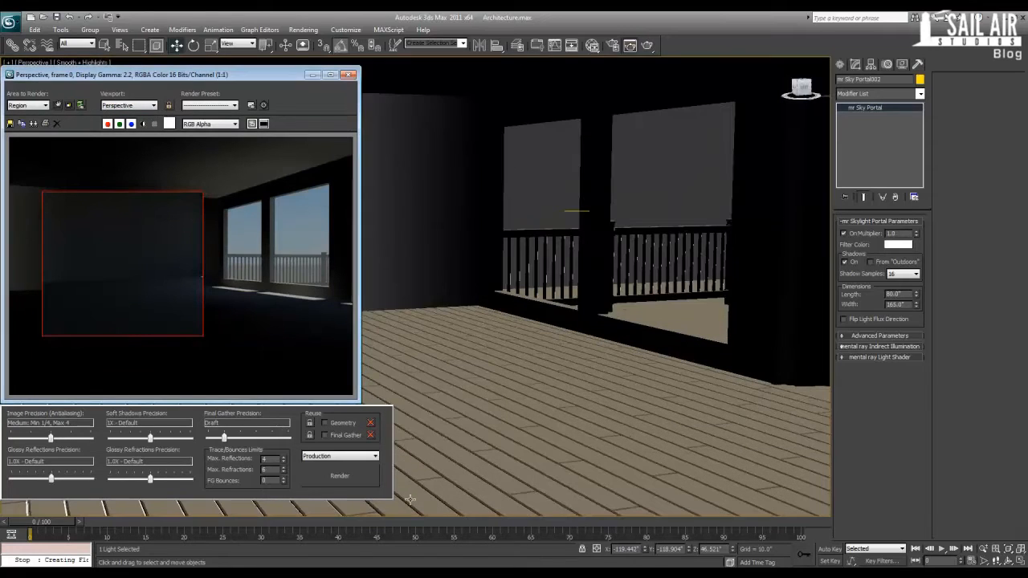
click(362, 482)
Set the area to render back to View, render the whole interior perspective and close the rendered frame.
click(39, 108)
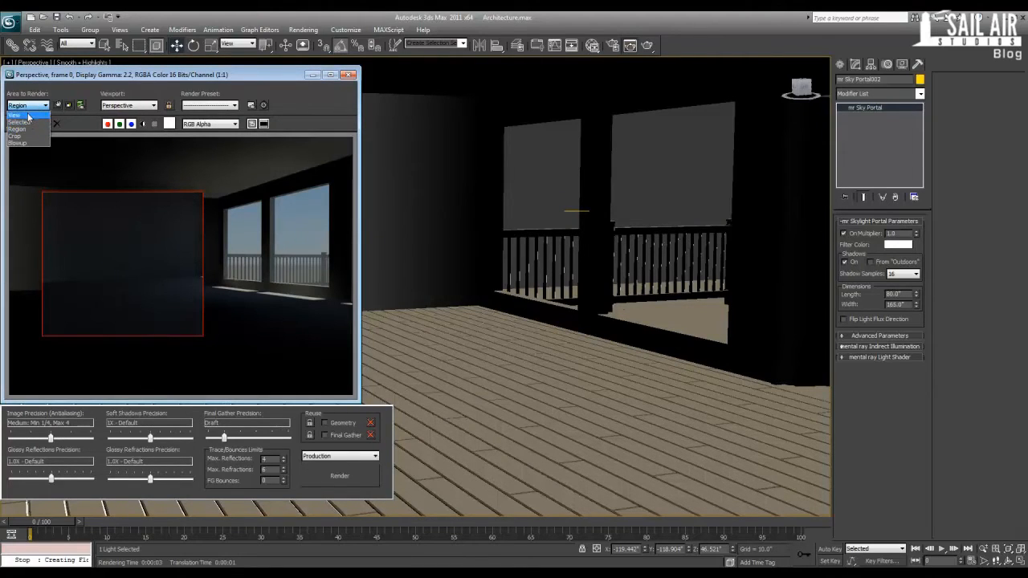
click(28, 113)
click(28, 105)
click(29, 132)
click(28, 105)
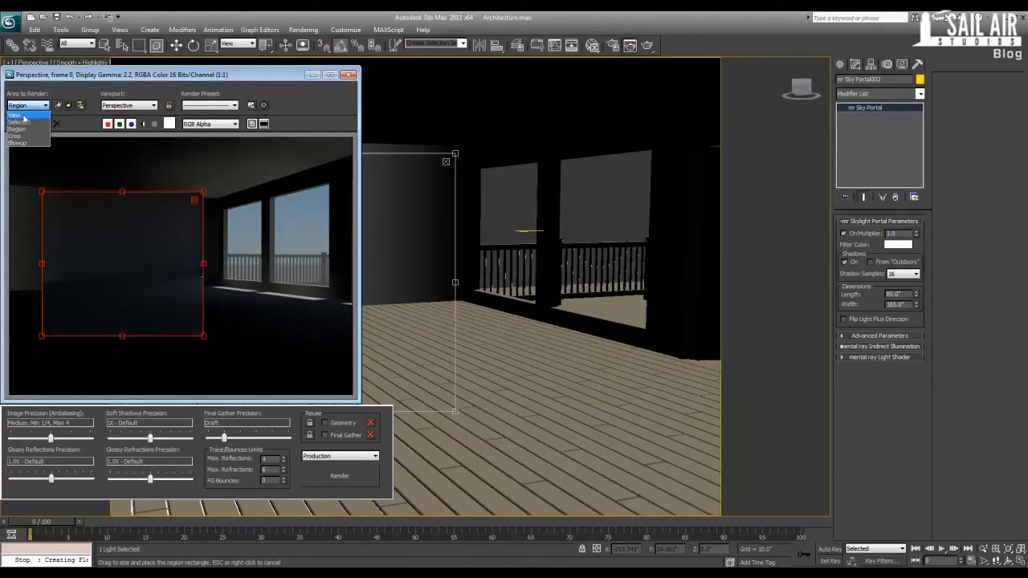
click(27, 112)
click(329, 478)
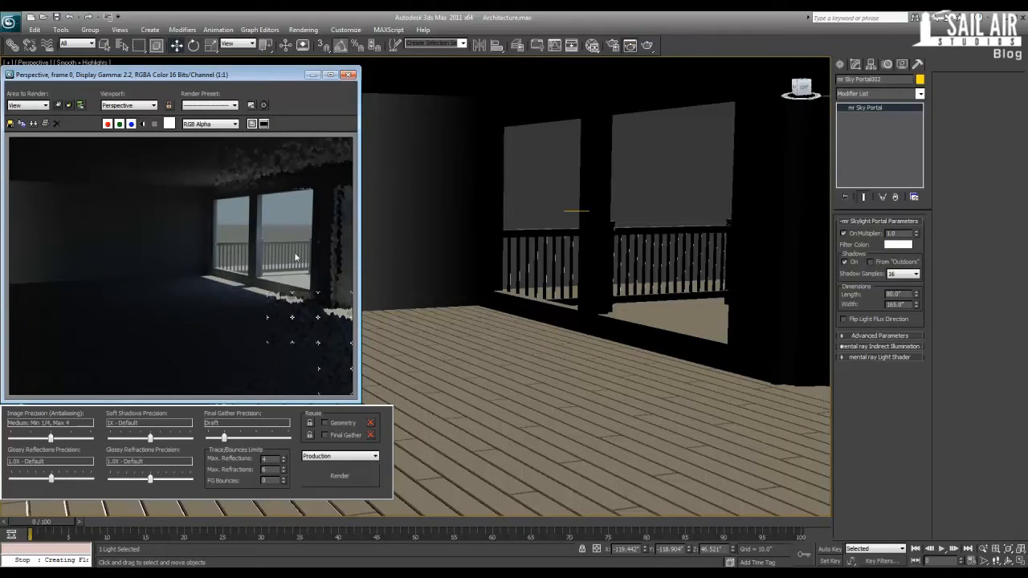
click(347, 74)
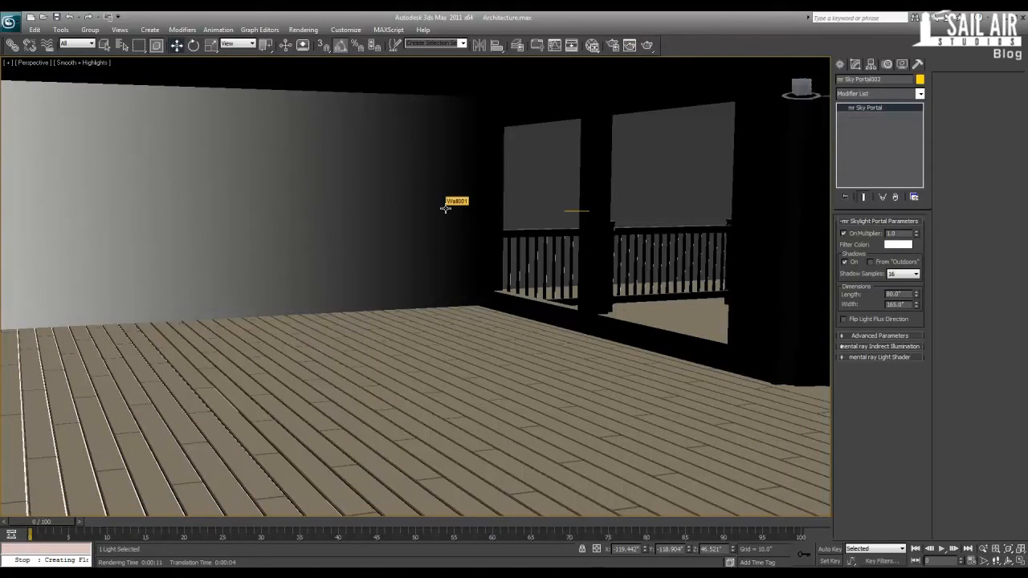
Step back through the recent view changes and create a camera from the interior perspective view.
key(shift+z)
key(shift+z)
key(shift+z)
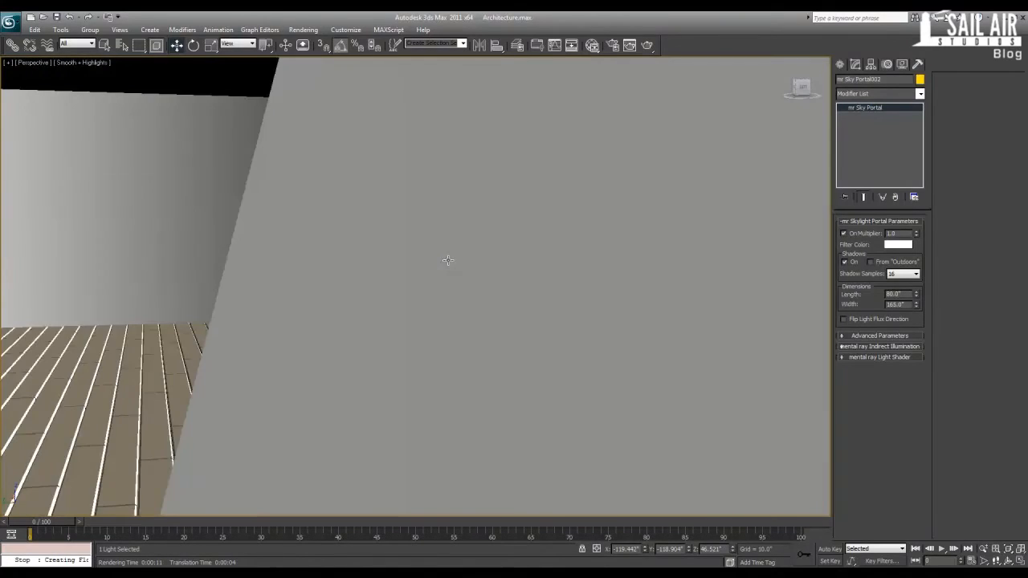
middle_drag(448, 260, 477, 267)
key(ctrl+c)
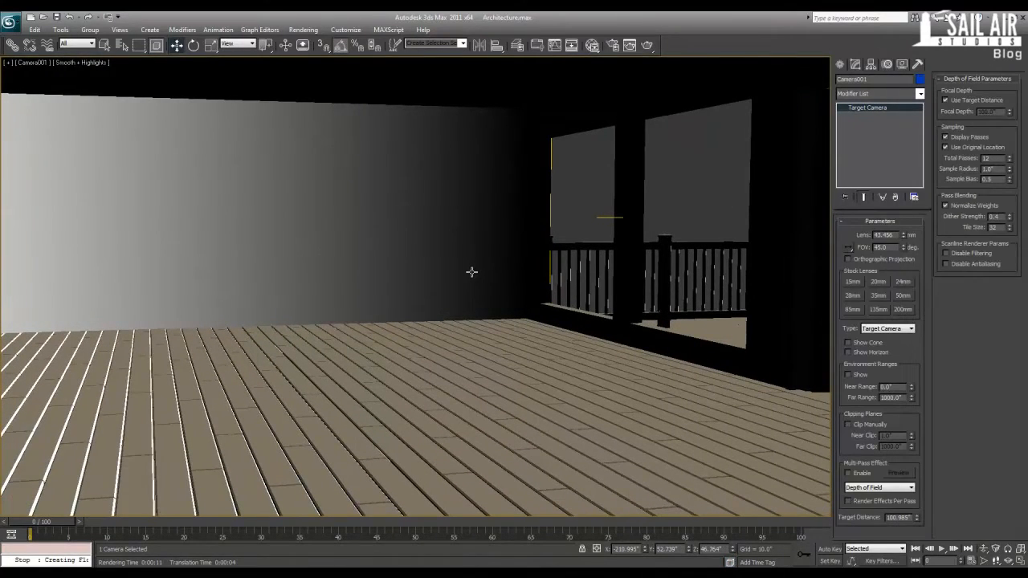
Move the camera into the room's back corner at about X -211", Y 107", and its target to about X -145", Y 35".
key(alt+w)
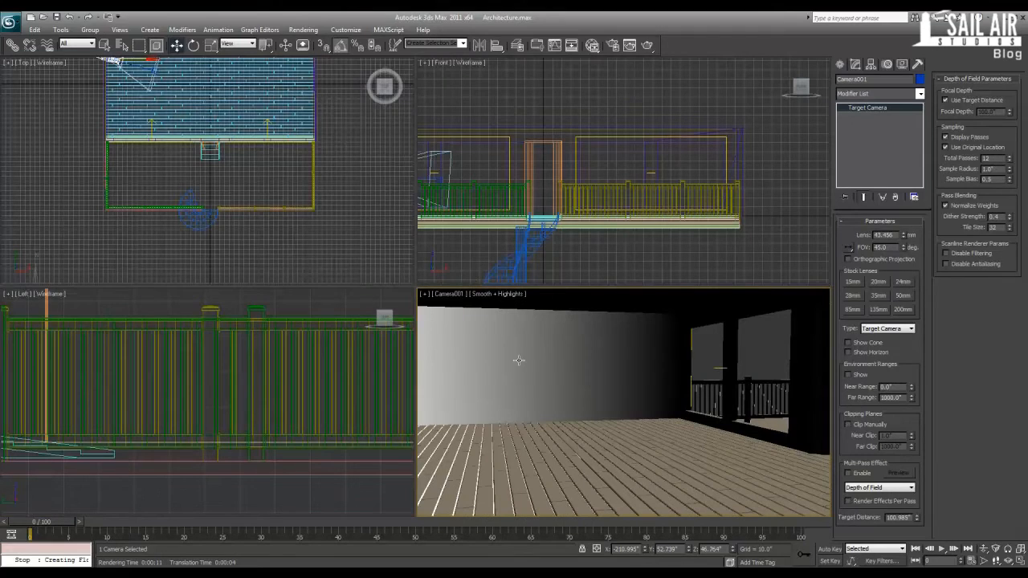
scroll(259, 228, up, 6)
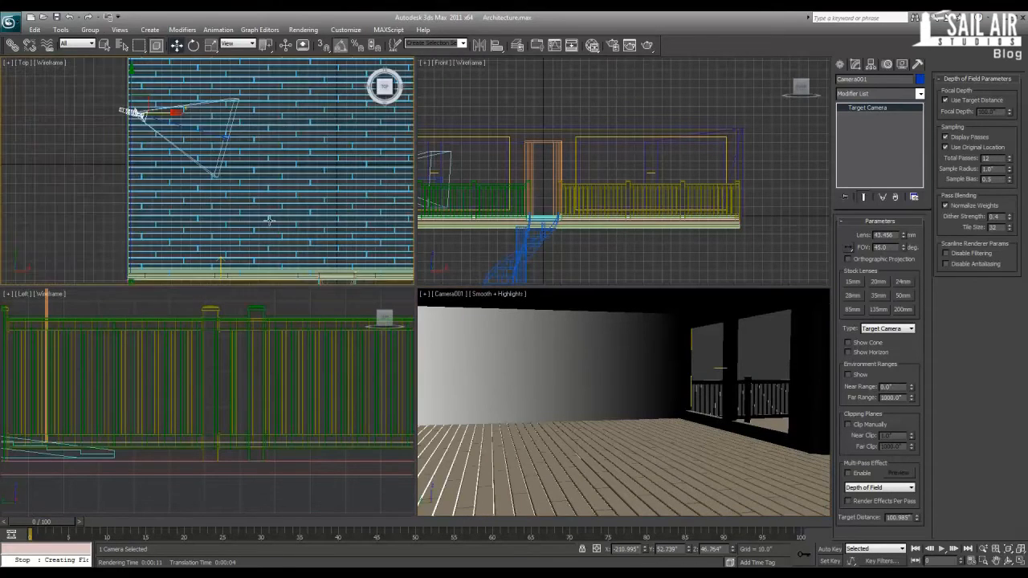
click(229, 141)
drag(228, 142, 326, 155)
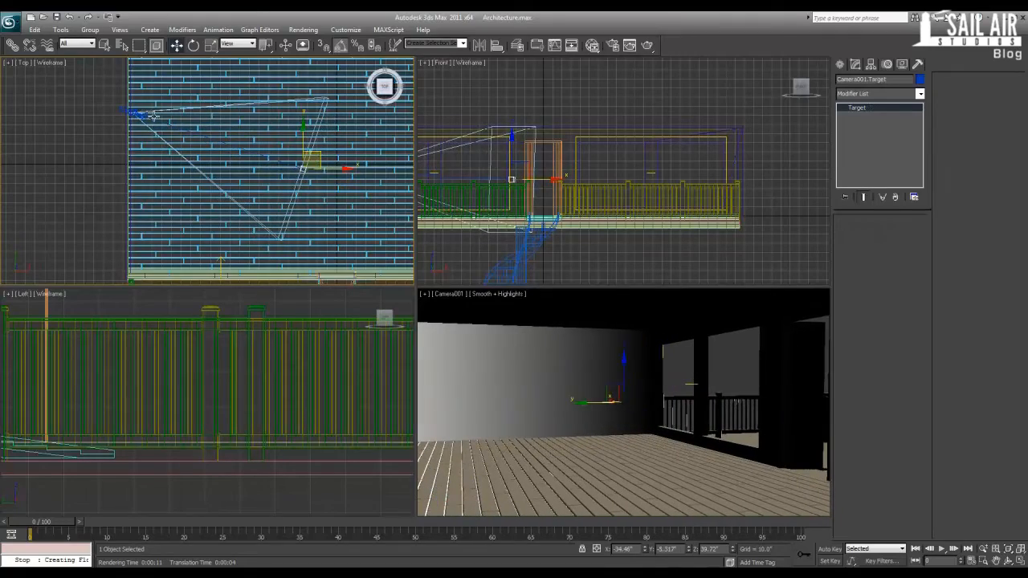
click(143, 115)
drag(143, 114, 148, 28)
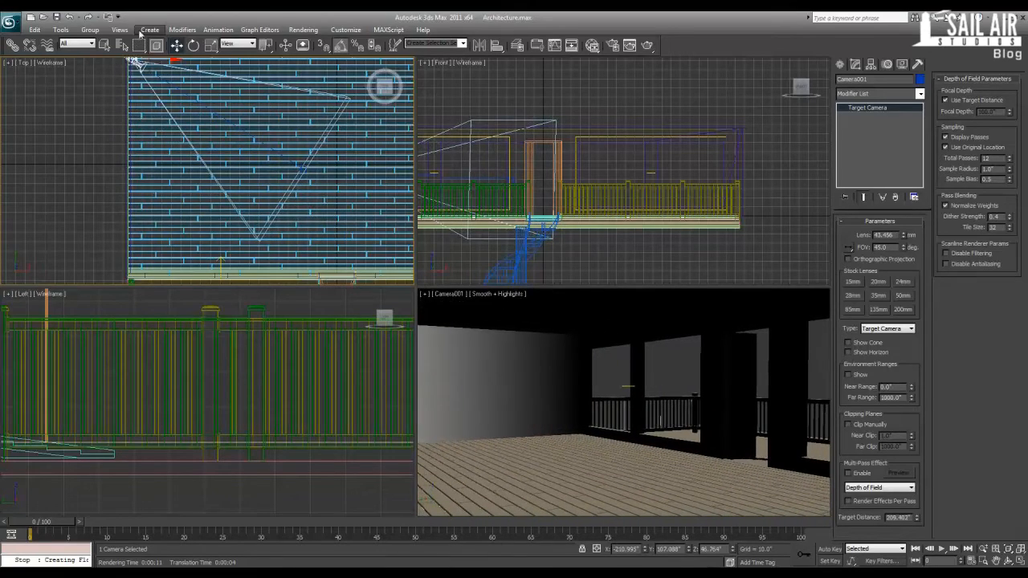
middle_drag(148, 116, 146, 166)
click(298, 215)
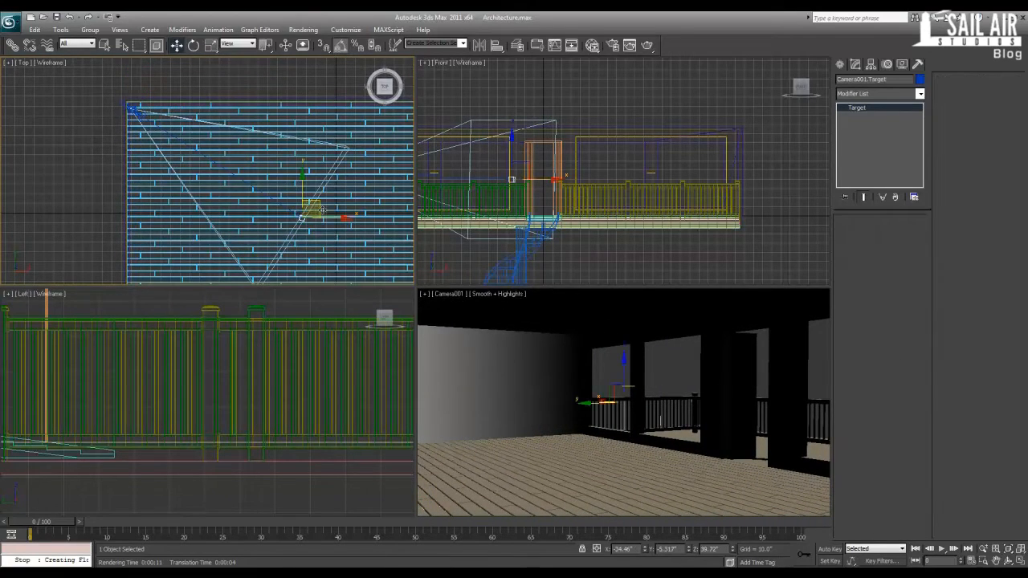
drag(298, 214, 210, 166)
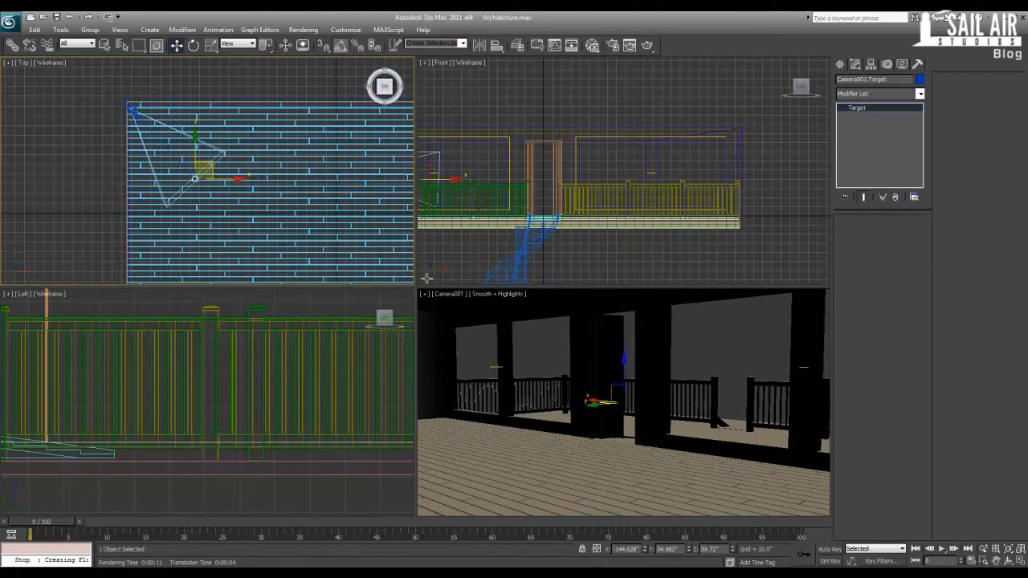
Maximize the camera view and render the interior from it.
right_click(558, 383)
key(alt+w)
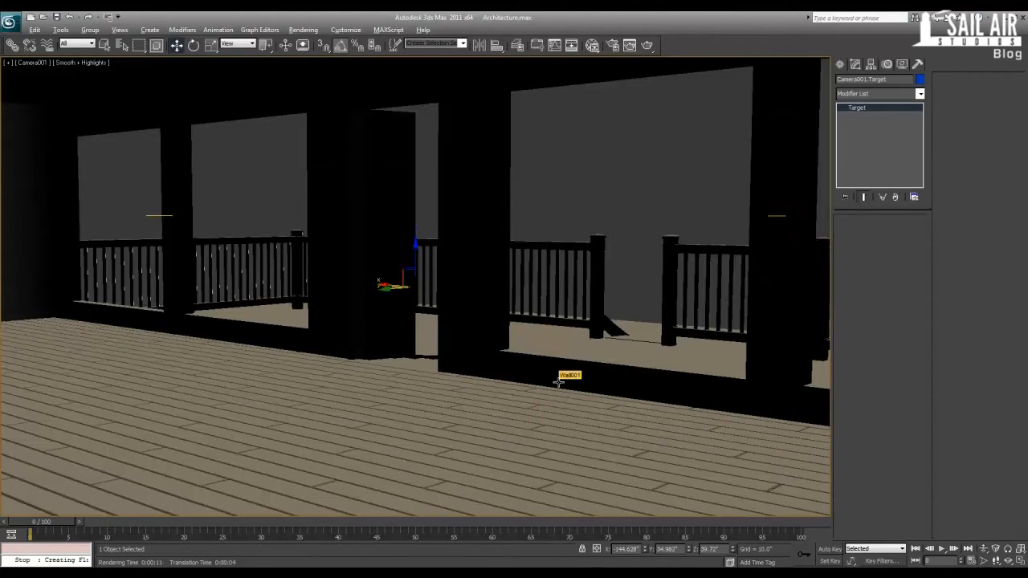
key(shift+q)
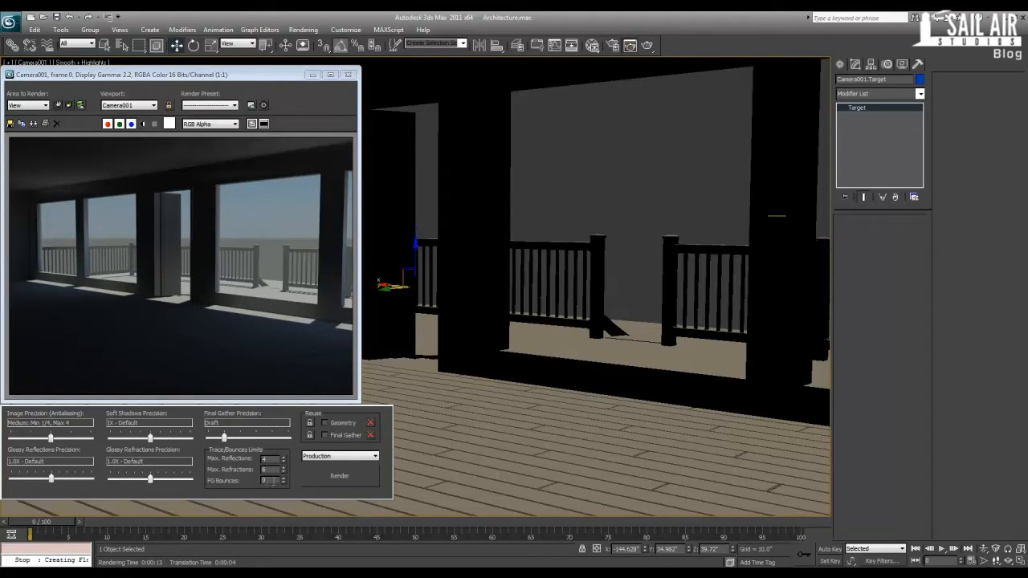
Set the final gather bounces to 1 and render the camera view again.
click(283, 478)
right_click(283, 480)
click(283, 478)
click(316, 477)
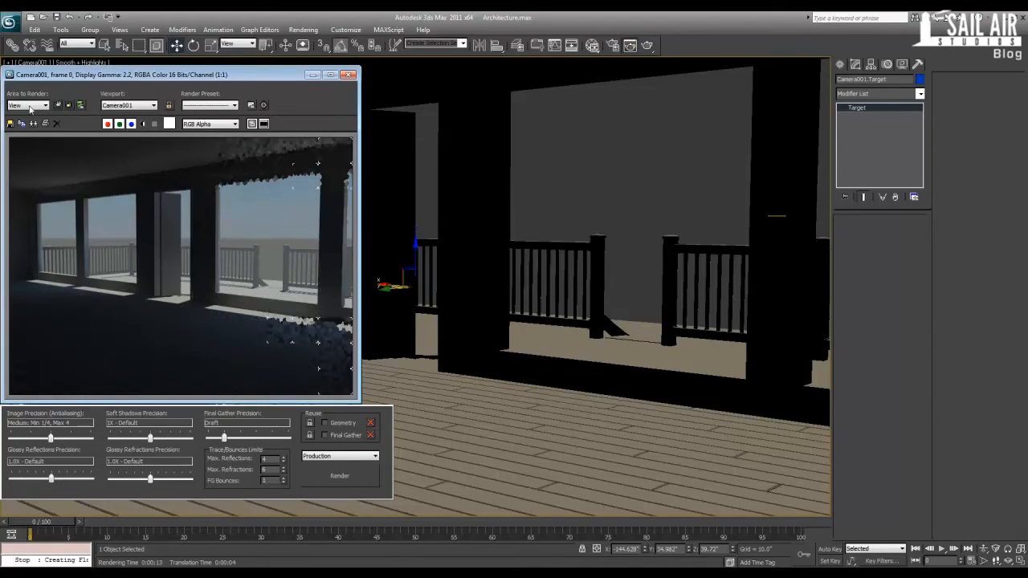
Limit rendering to a region around the floor below the left windows, set FG bounces to 2 and render it.
click(30, 107)
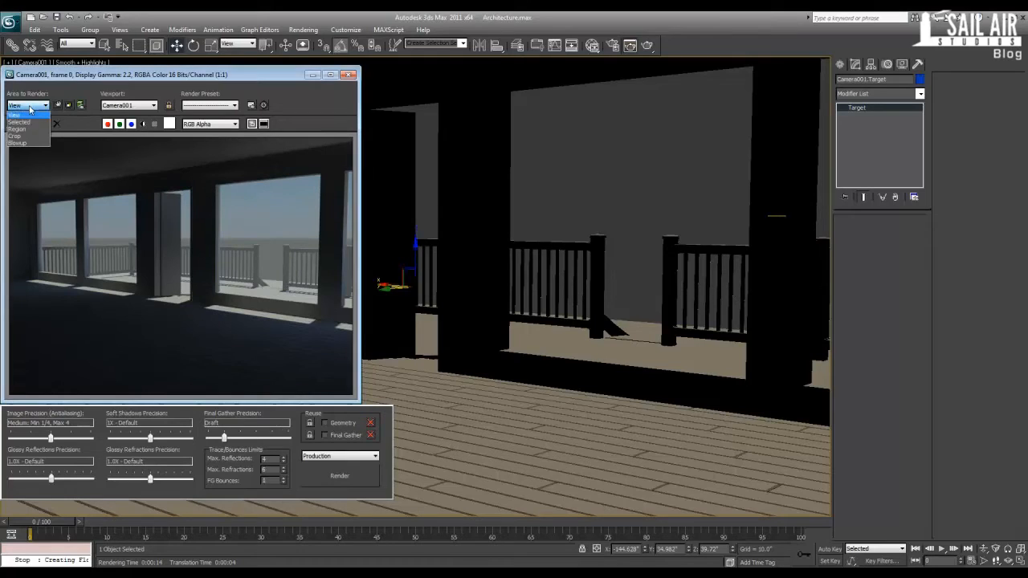
click(29, 131)
drag(164, 264, 175, 267)
drag(216, 194, 129, 273)
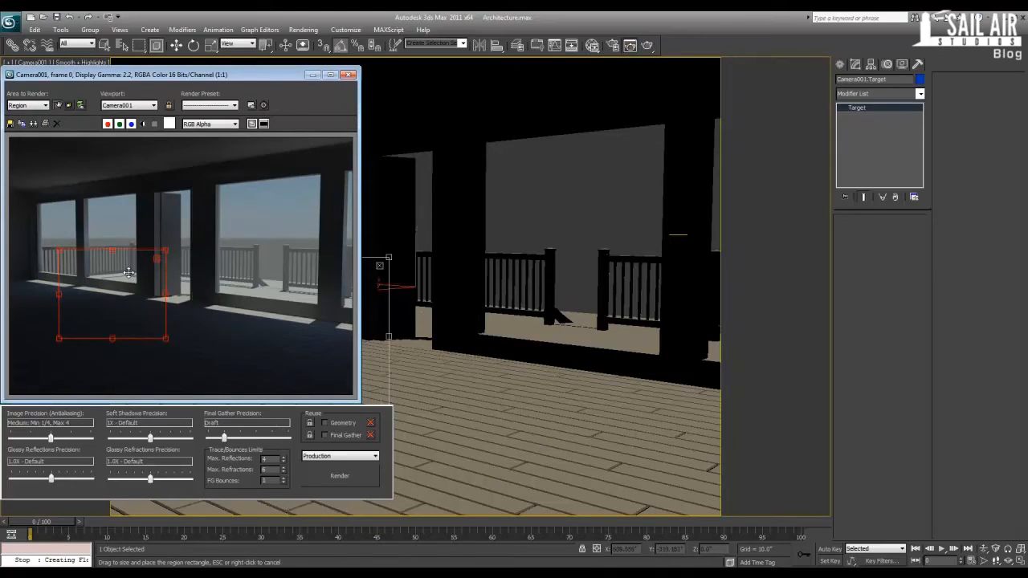
click(283, 479)
click(334, 475)
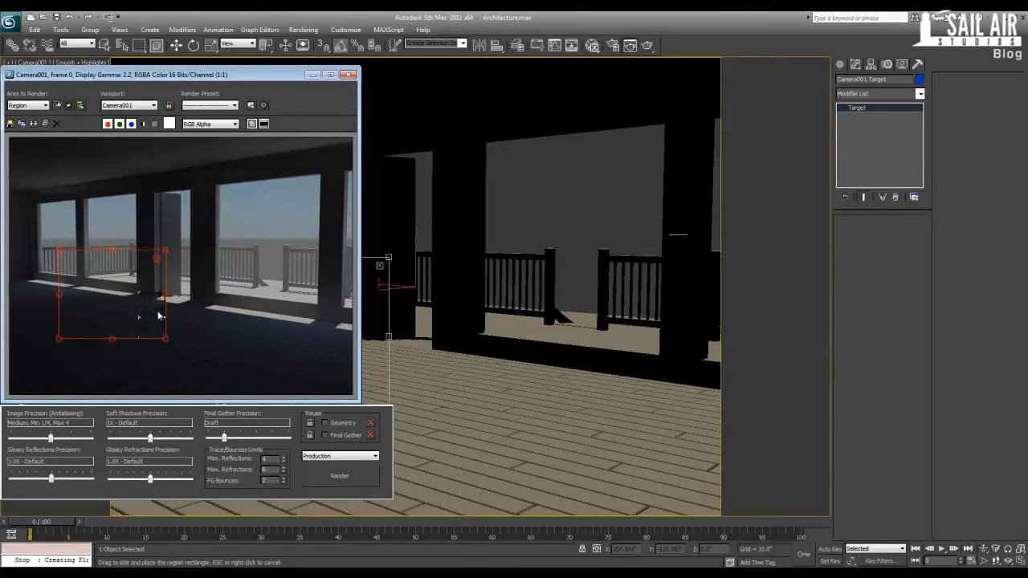
Shift the render region to the floor below the large right window, then return the area to render to View.
click(58, 106)
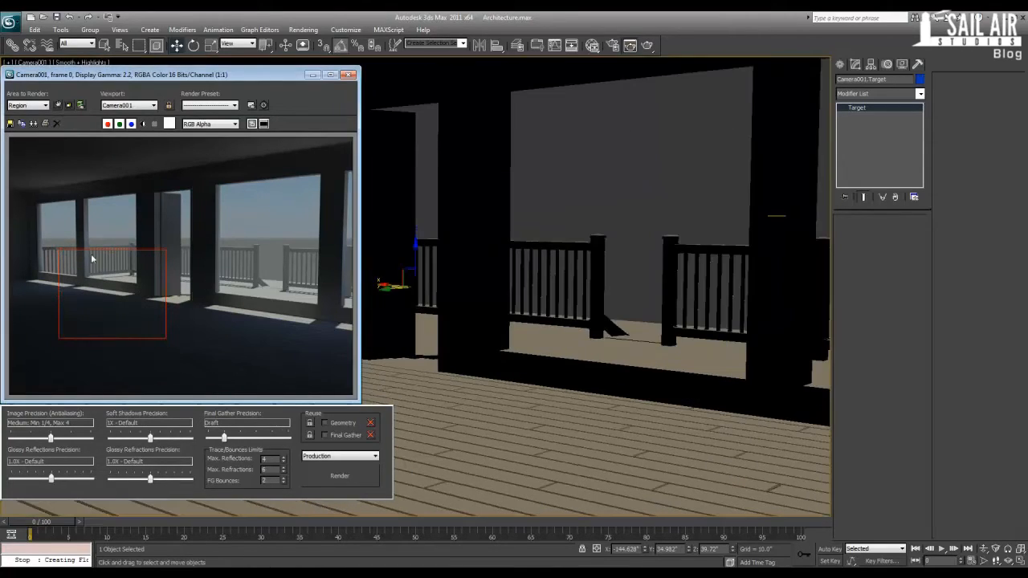
click(58, 105)
drag(103, 297, 285, 324)
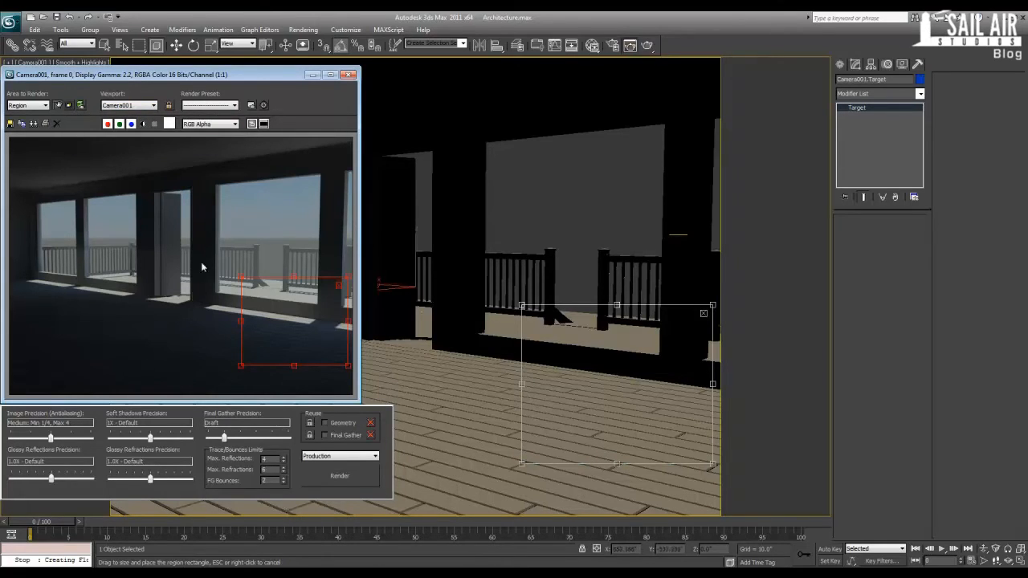
drag(150, 69, 325, 74)
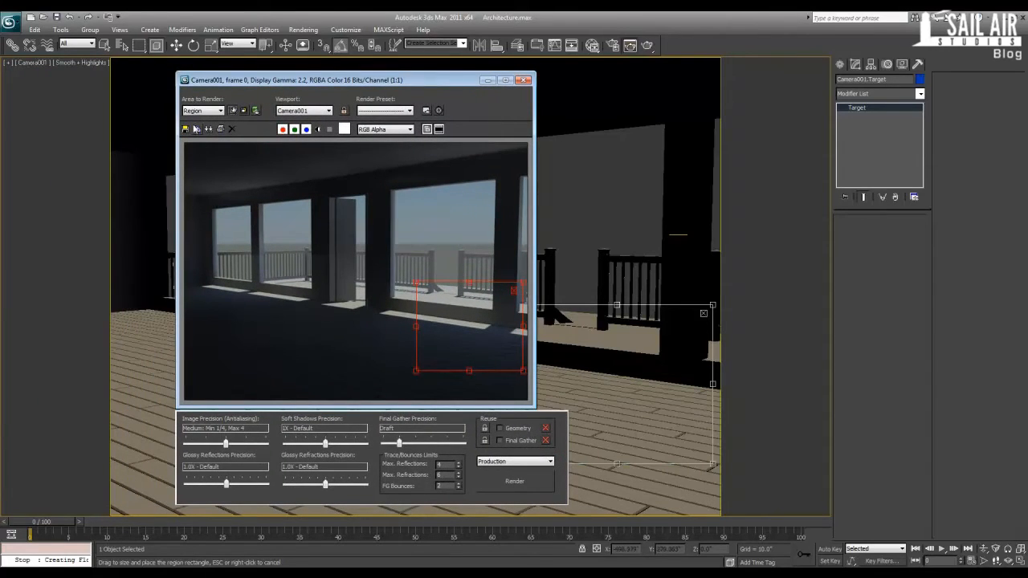
click(212, 121)
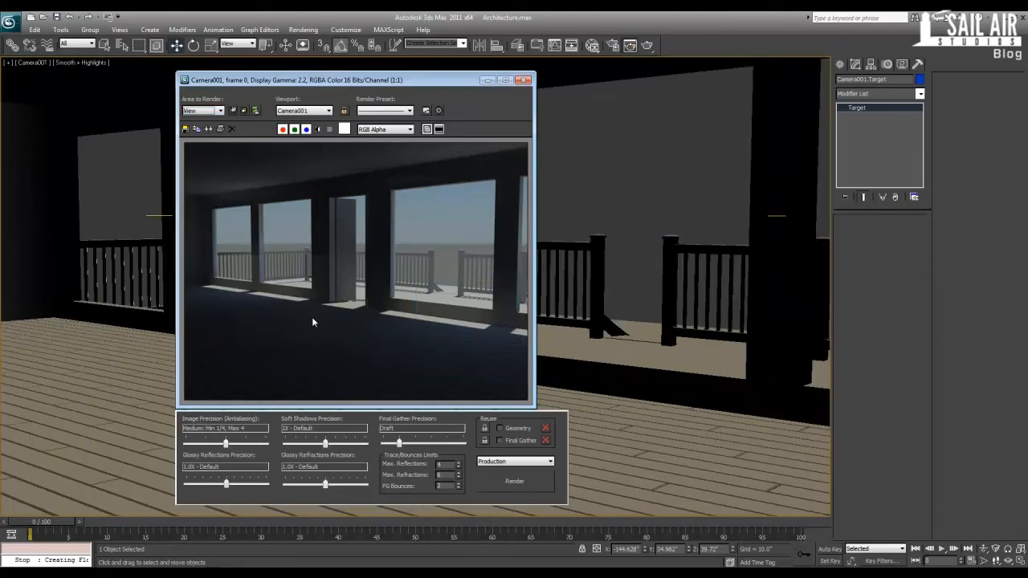
Examine the rendered interior up close around the door, windows and floor, then return to full size.
scroll(312, 317, up, 2)
scroll(329, 270, up, 1)
middle_drag(330, 270, 274, 272)
scroll(321, 285, down, 2)
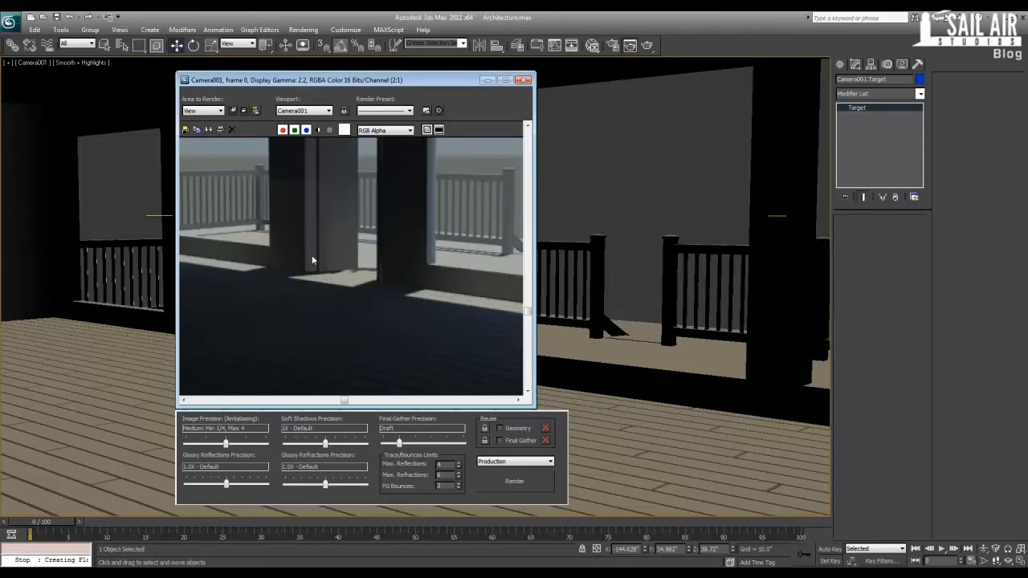
middle_drag(312, 255, 336, 259)
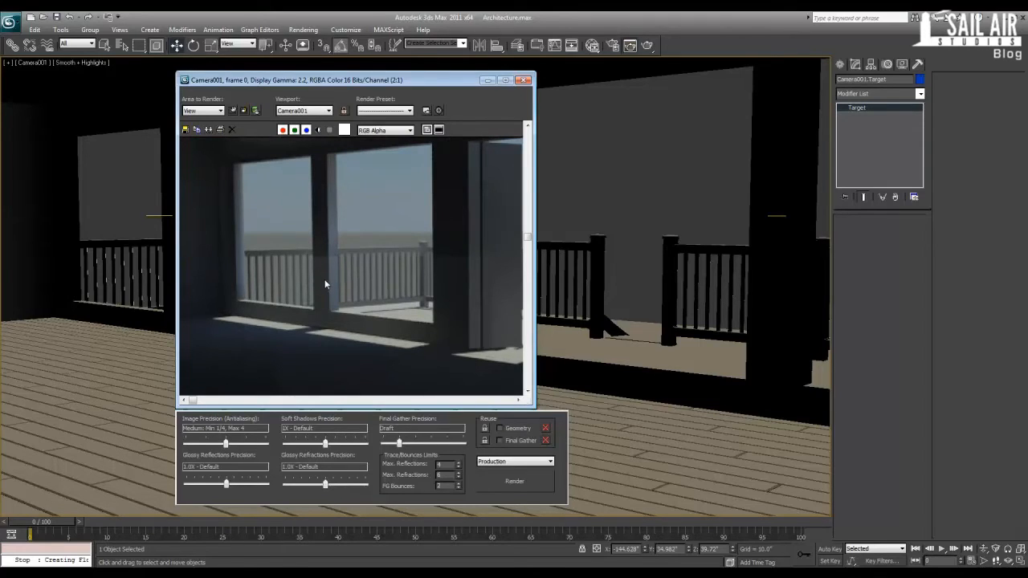
scroll(319, 244, down, 3)
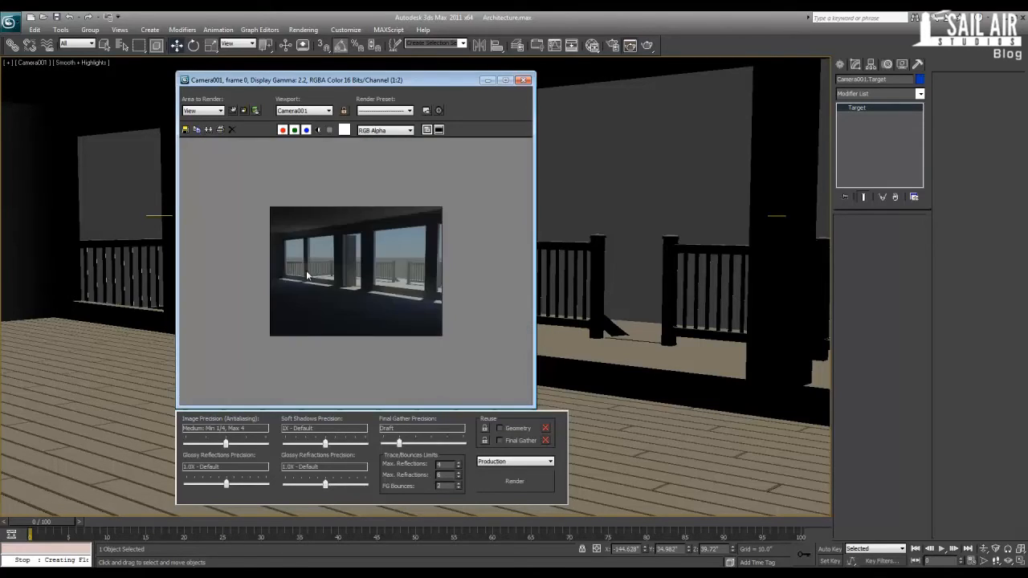
scroll(307, 276, up, 1)
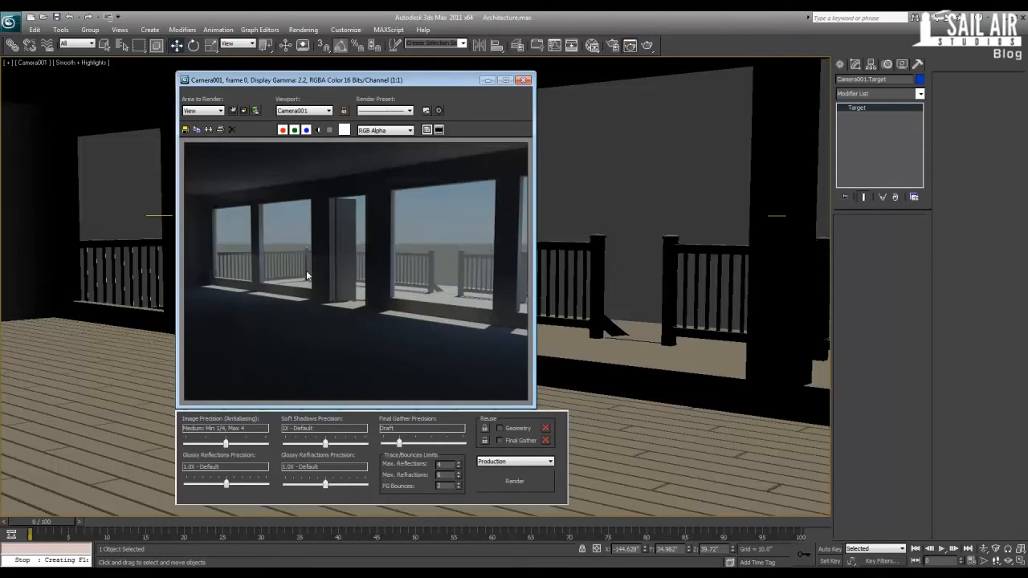
Raise the final gather bounces to 4 and render the camera view again.
click(458, 487)
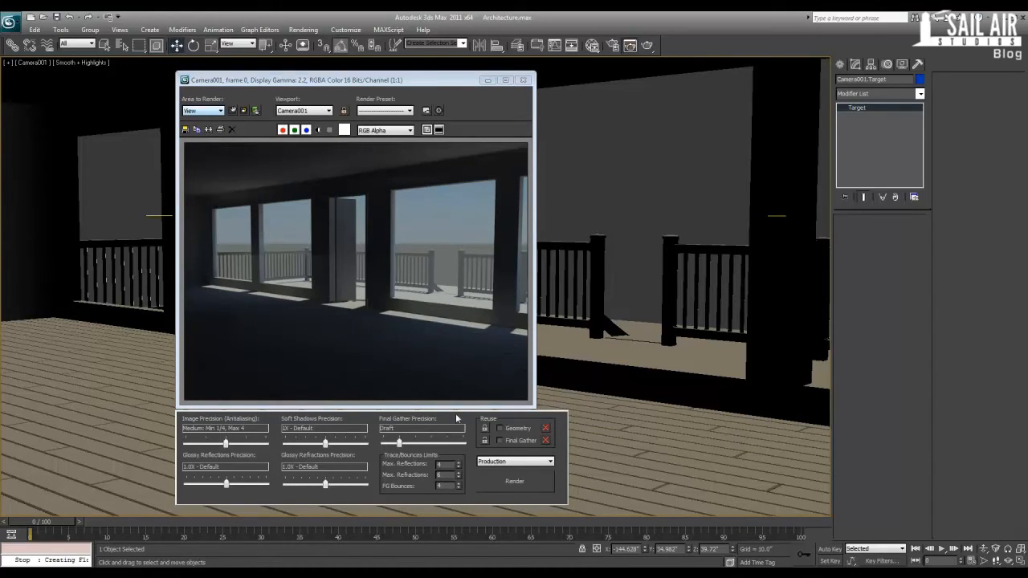
click(514, 481)
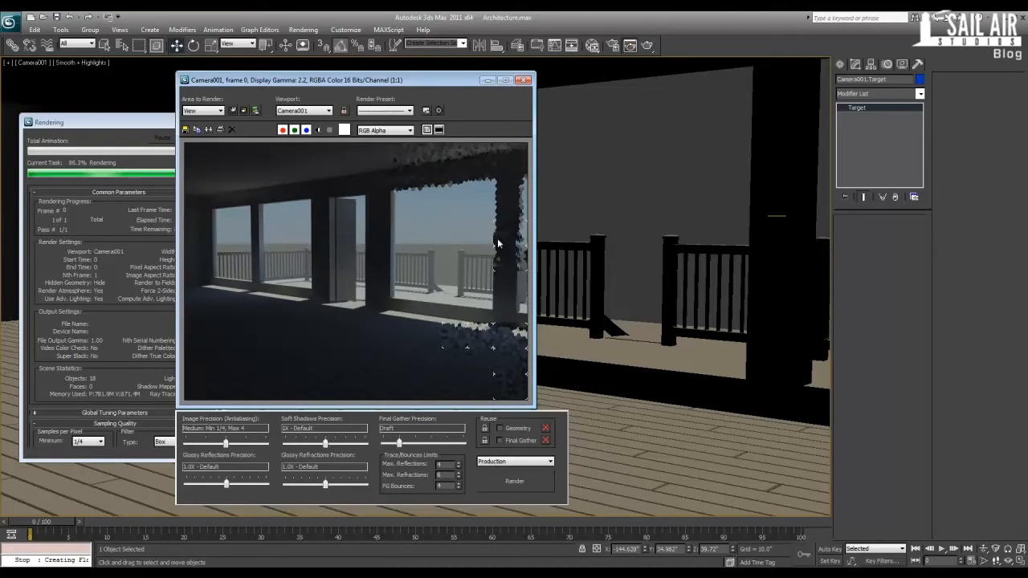
click(522, 80)
Set the multiplier of both window sky portals to 2 and render the camera view again.
click(771, 214)
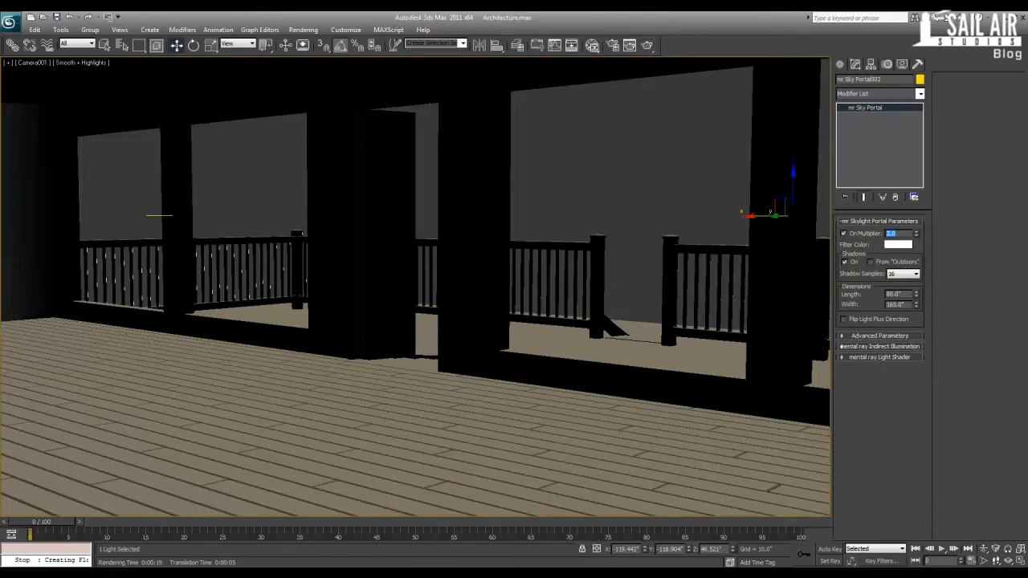
click(168, 217)
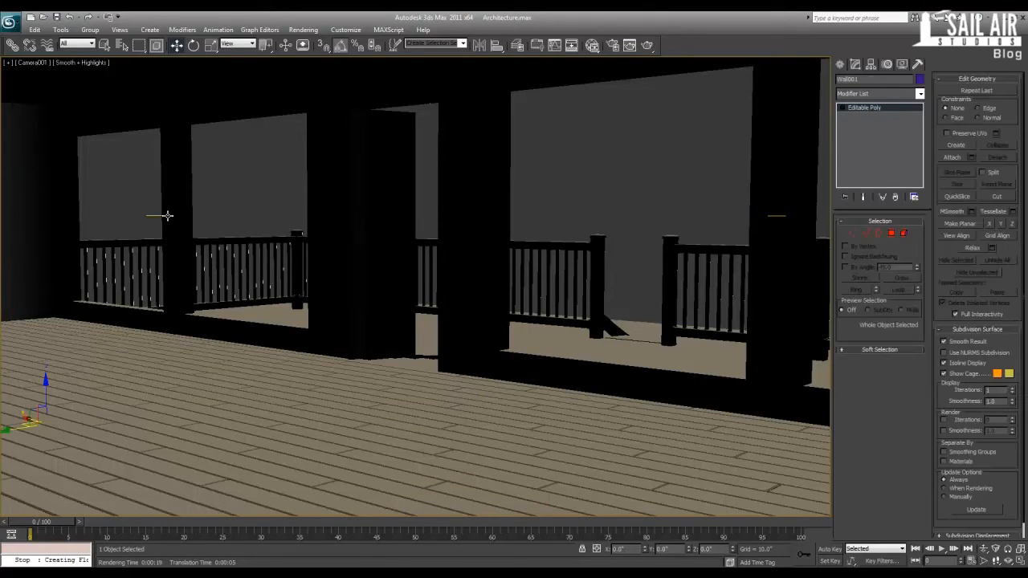
click(167, 215)
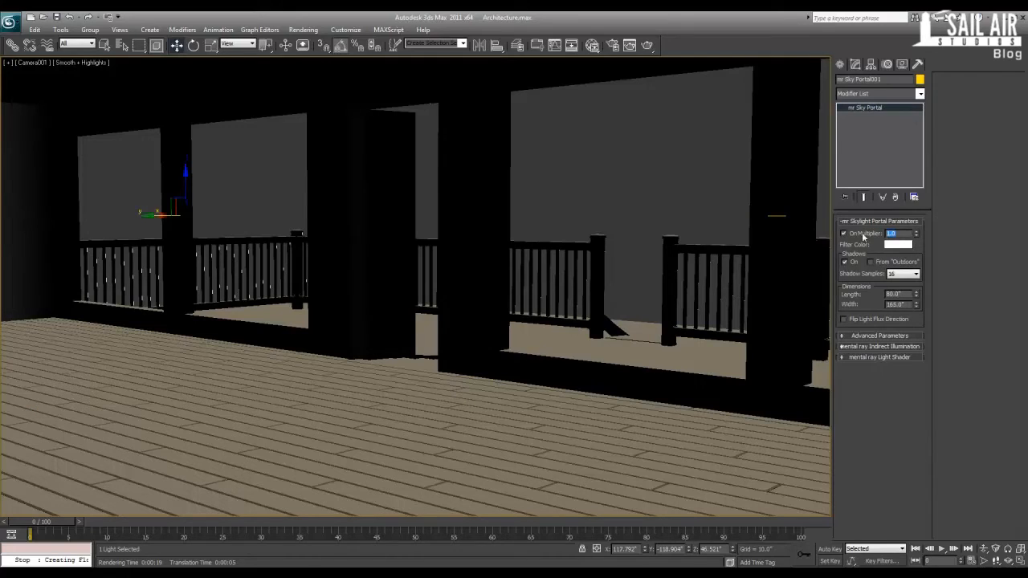
text(2)
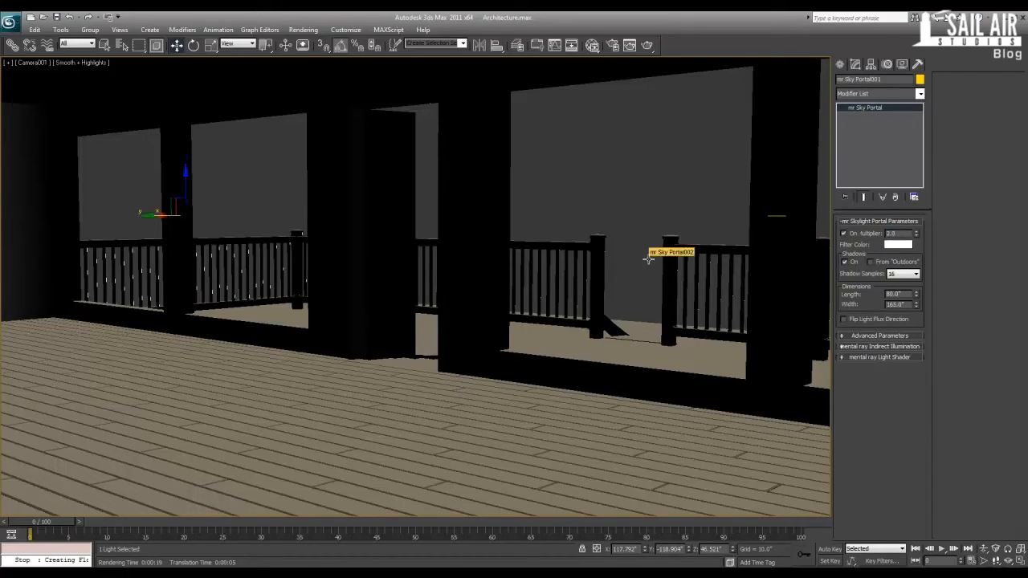
key(shift+q)
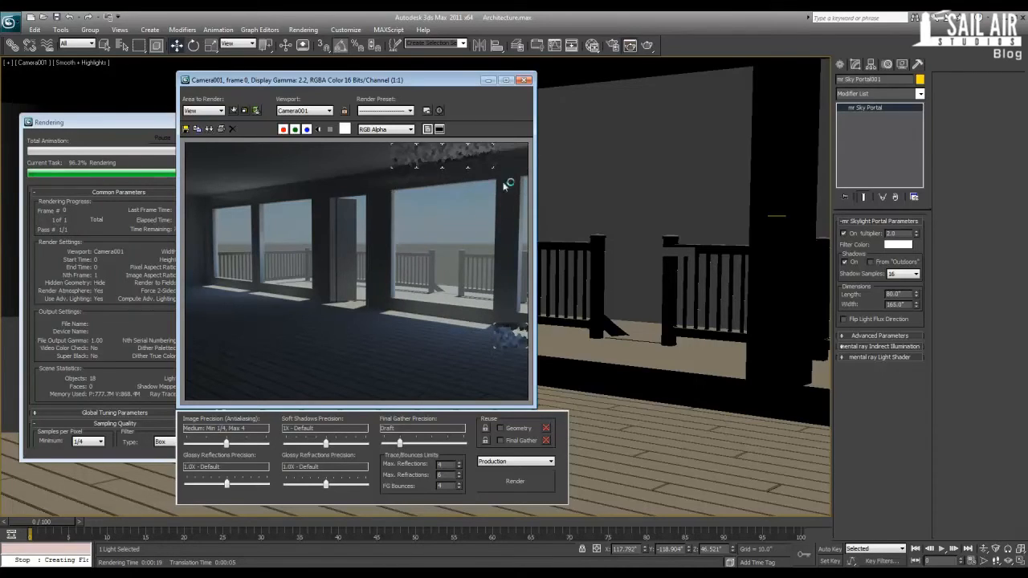
click(523, 82)
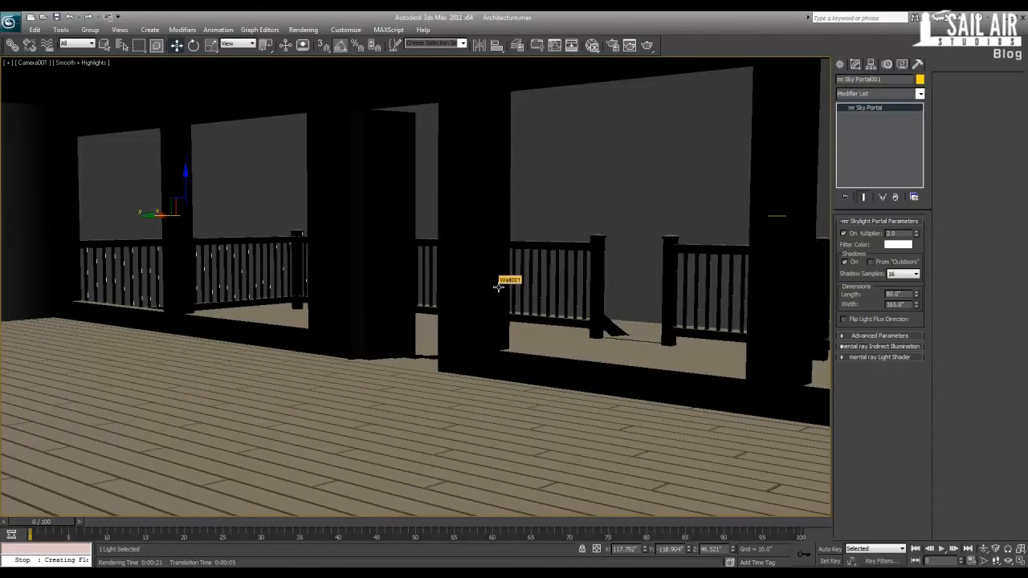
Look over the house exterior in a perspective view, then return to the camera view and review the last render.
key(p)
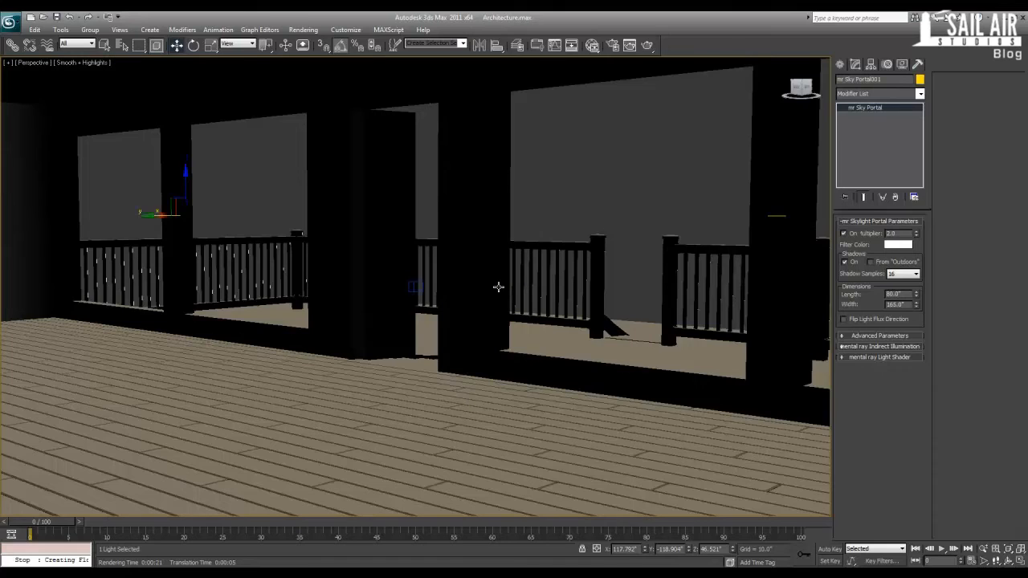
scroll(445, 315, down, 10)
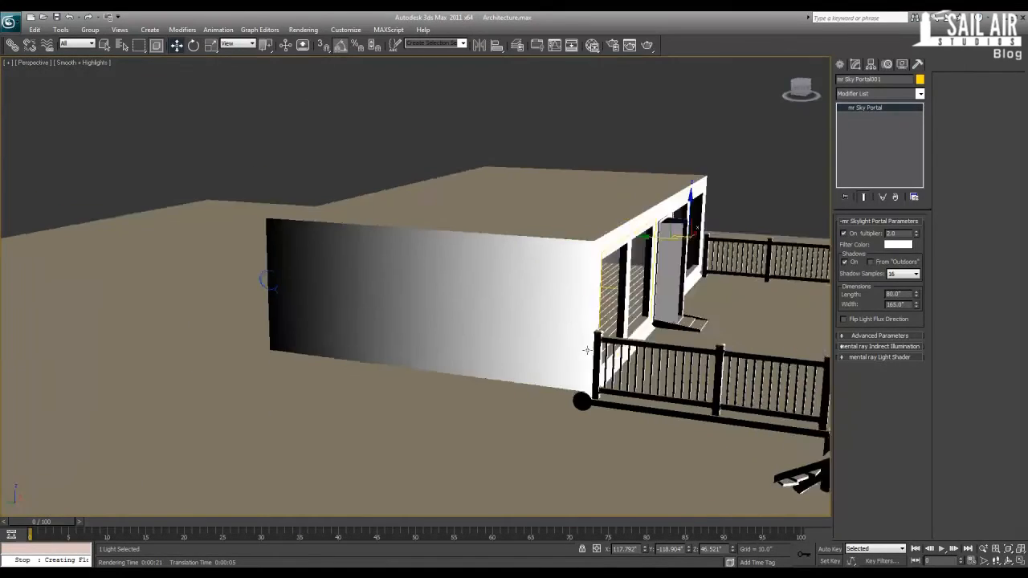
scroll(424, 332, down, 5)
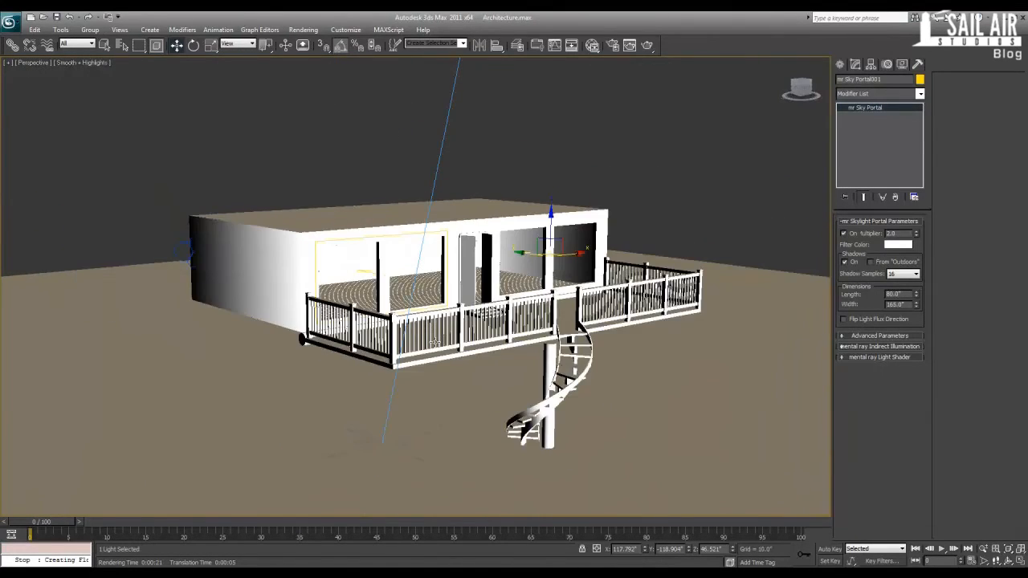
scroll(426, 345, up, 5)
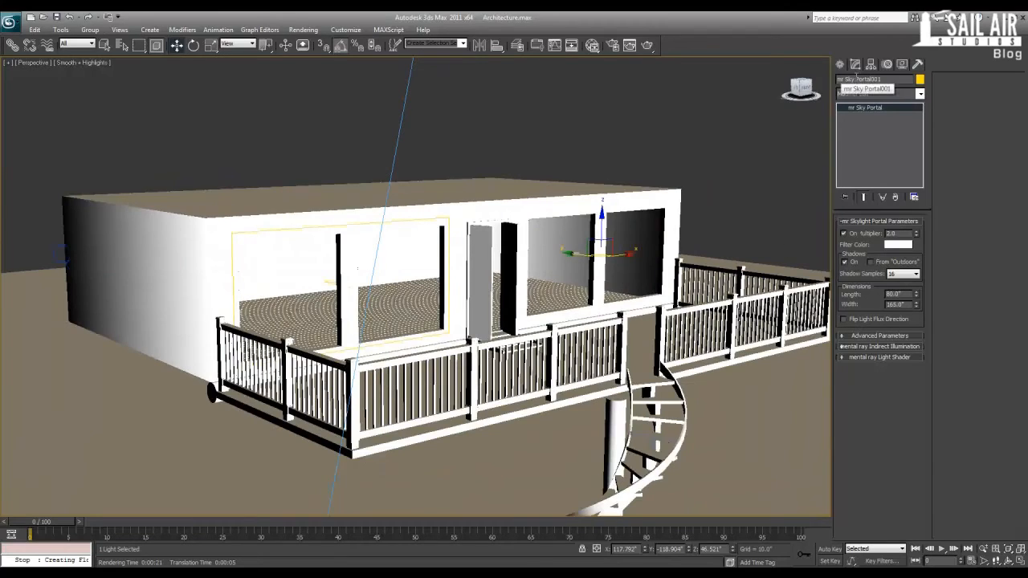
key(c)
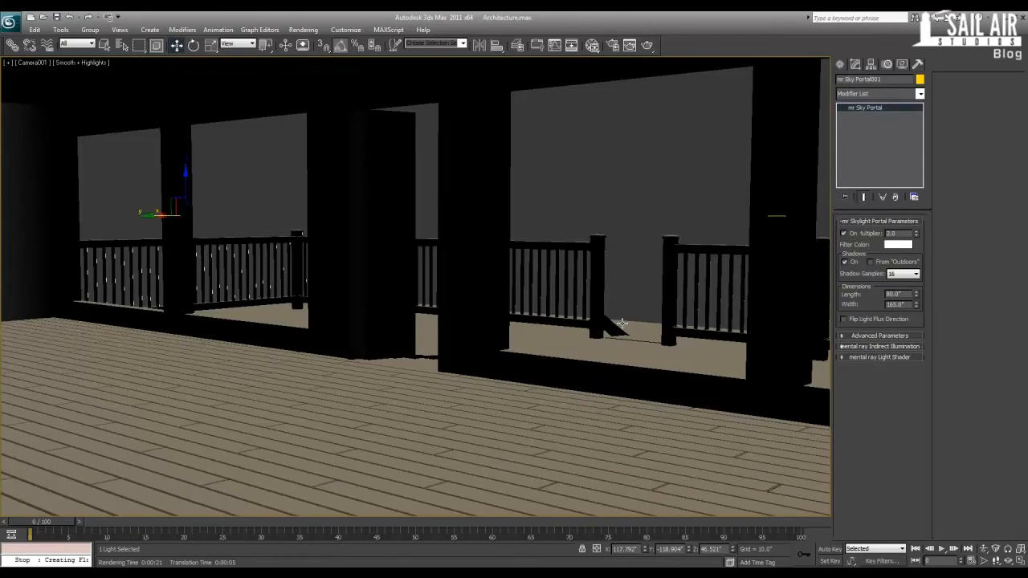
click(647, 45)
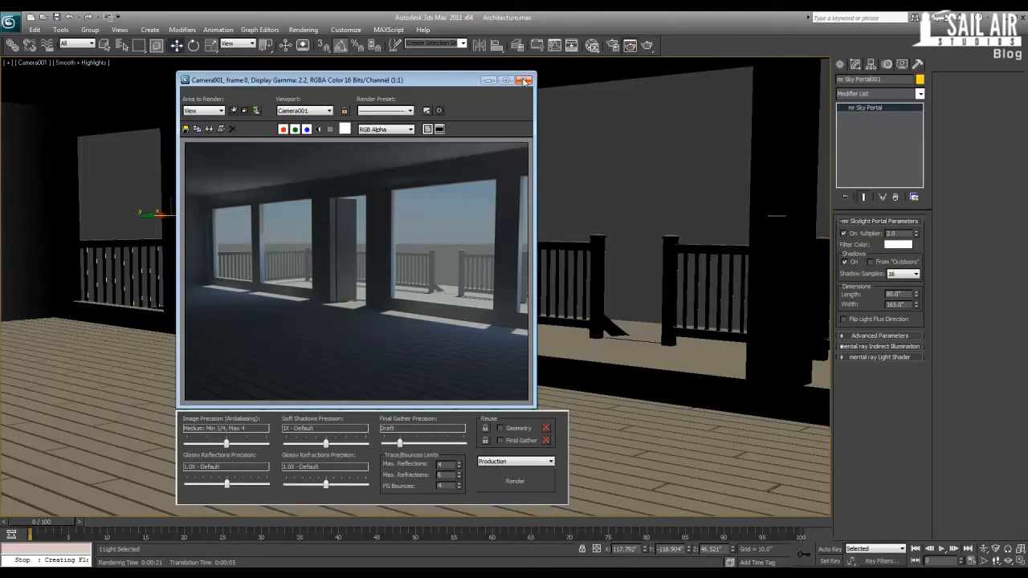
click(525, 81)
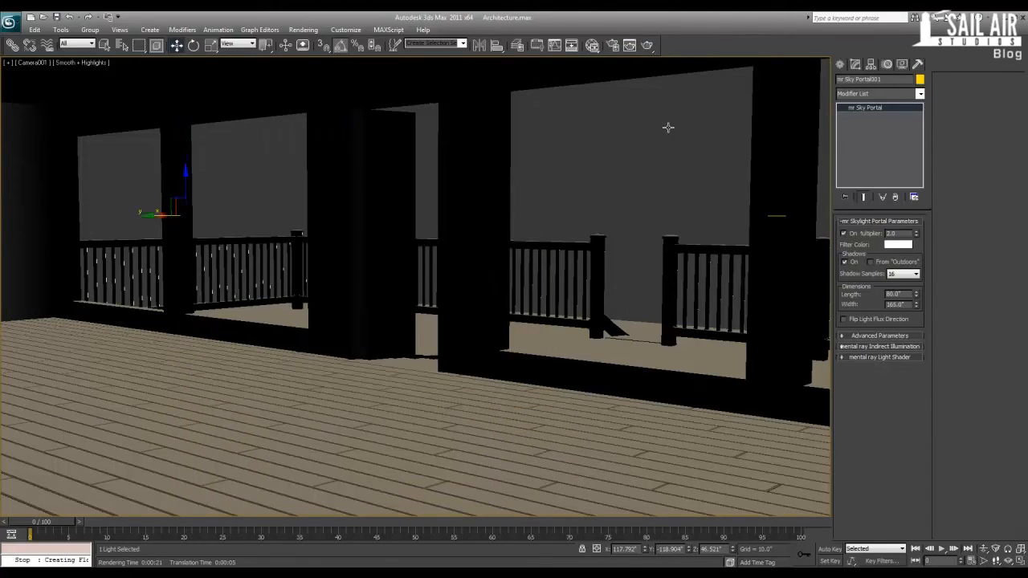
Select the daylight system from the scene's object list and set its mr Sky horizon height to -1.5.
click(122, 46)
text(da)
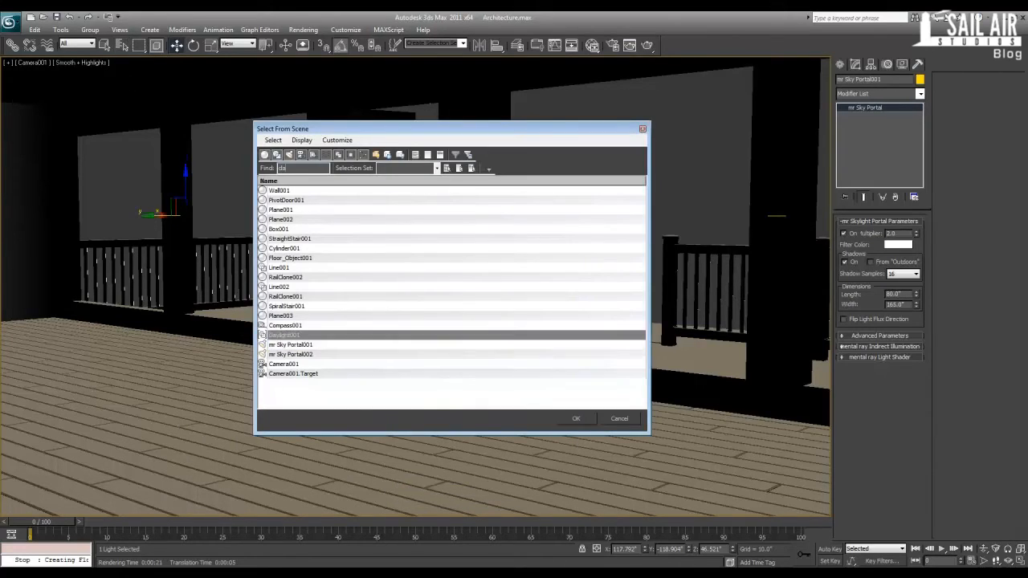
double_click(283, 335)
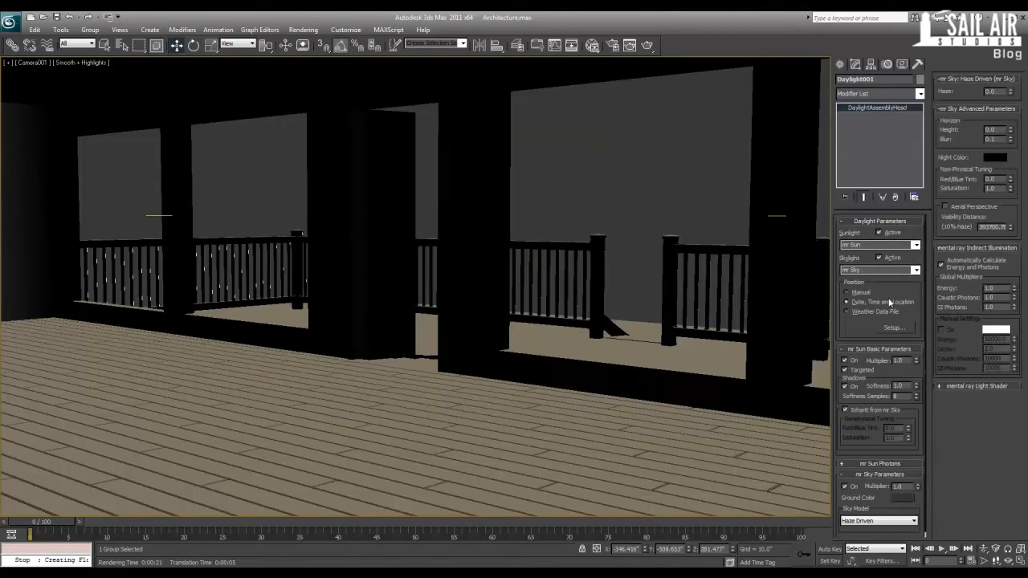
drag(891, 294, 860, 152)
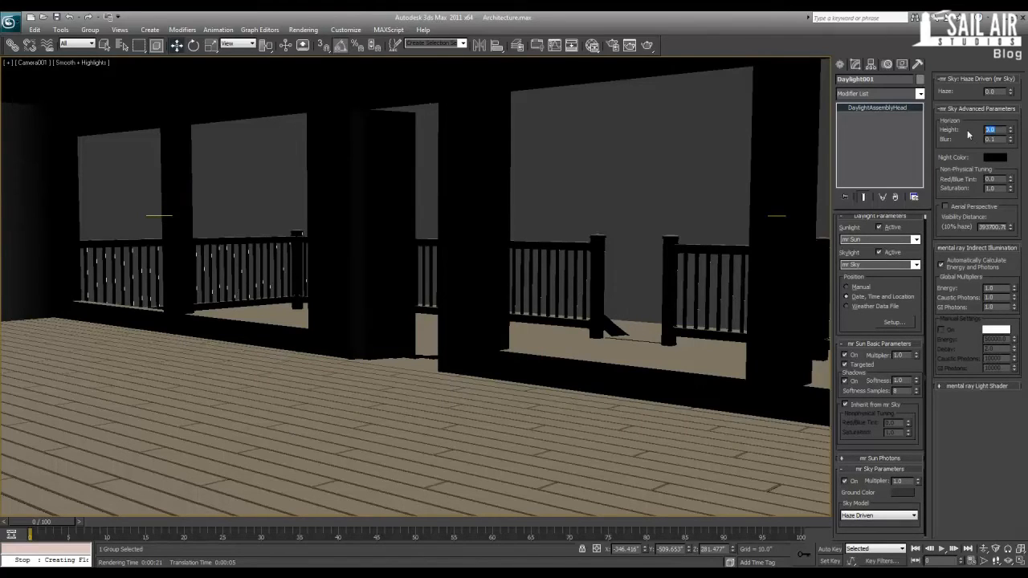
text(4)
key(Return)
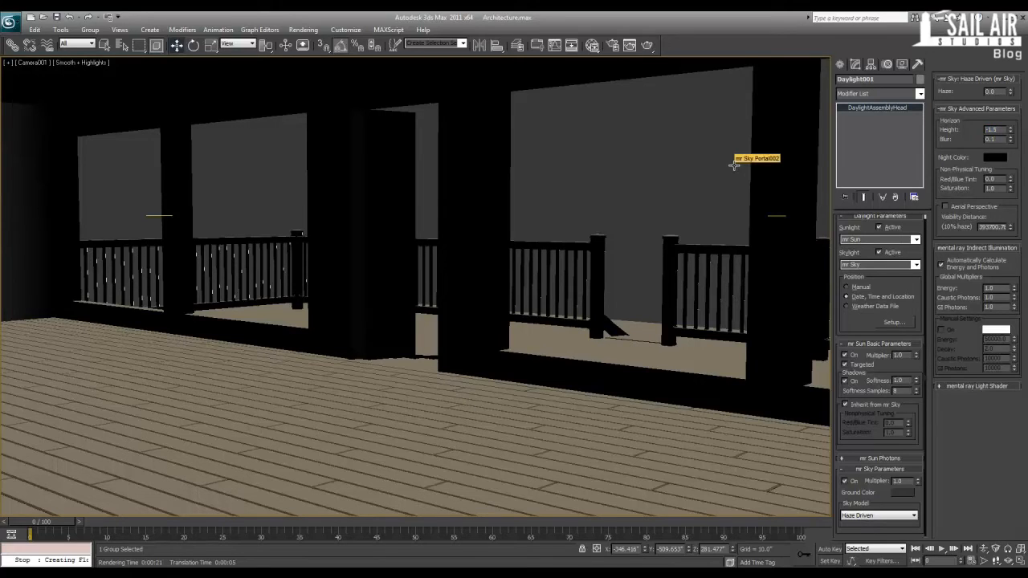
Test render the camera view to check the lowered horizon, stopping the render early.
key(shift+q)
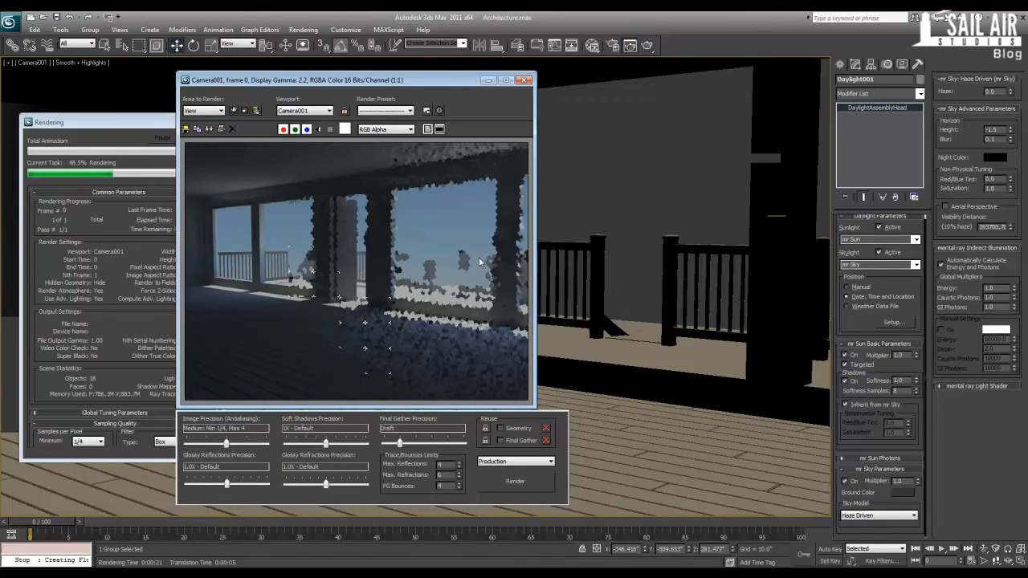
click(129, 125)
key(Escape)
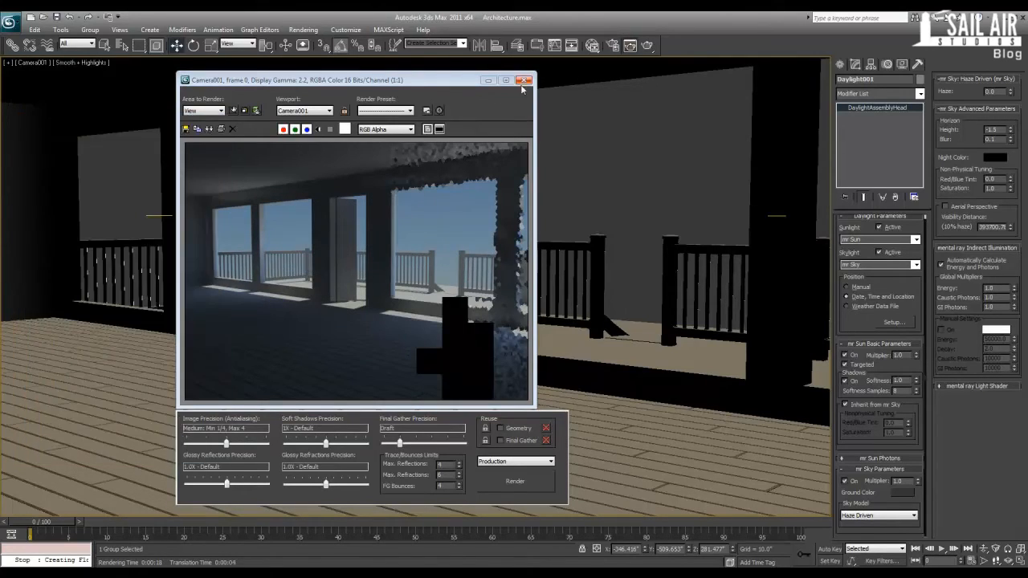
click(523, 80)
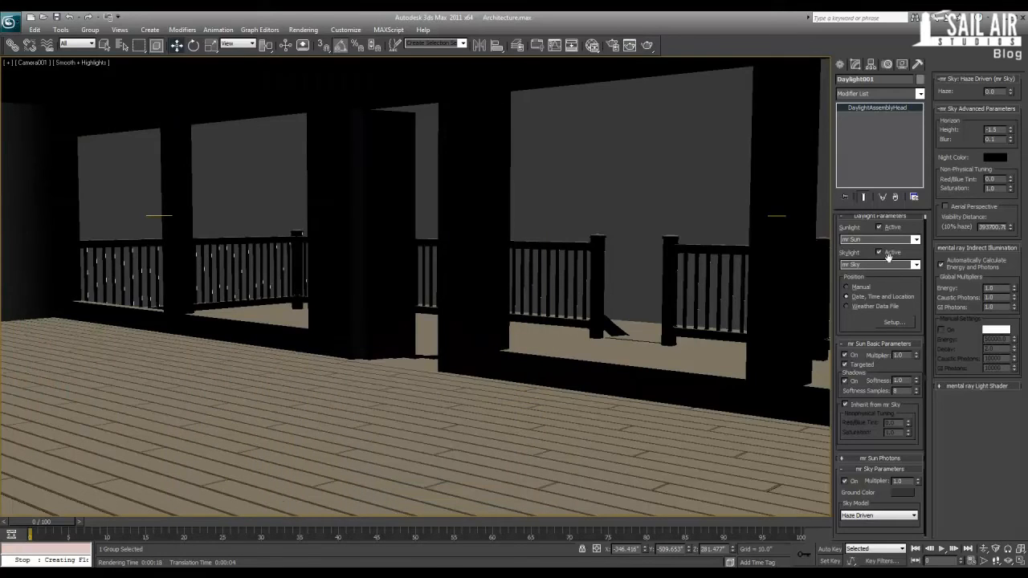
Set the mr Sun shadow softness to 2 and its softness samples to 32, then review the window light in the last render.
double_click(906, 381)
text(2)
key(Return)
double_click(896, 390)
click(899, 413)
click(628, 45)
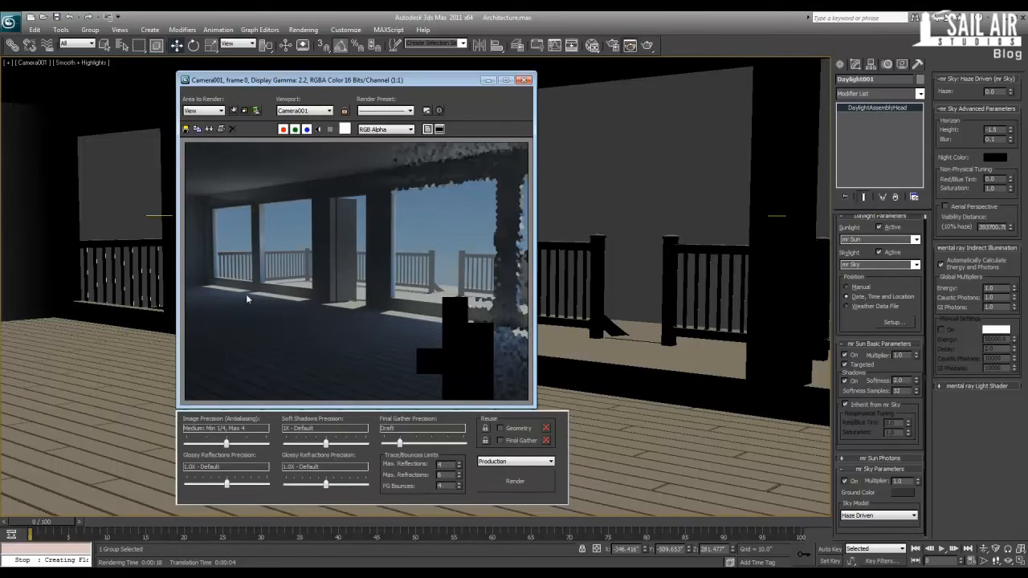
click(525, 79)
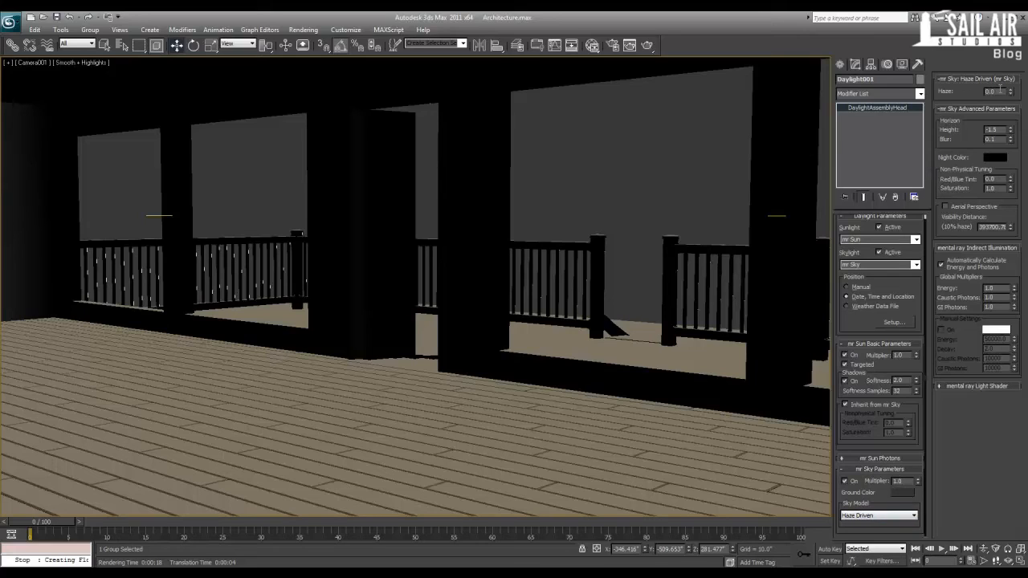
Set the haze of the daylight system's mr Sky to 0.2.
drag(1000, 91, 972, 96)
key(BackSpace)
text(.25)
key(Return)
text(.2)
key(Return)
Set the mr Sky red/blue tint to -0.15 and render the camera view.
double_click(994, 179)
text(15)
key(Return)
key(shift+q)
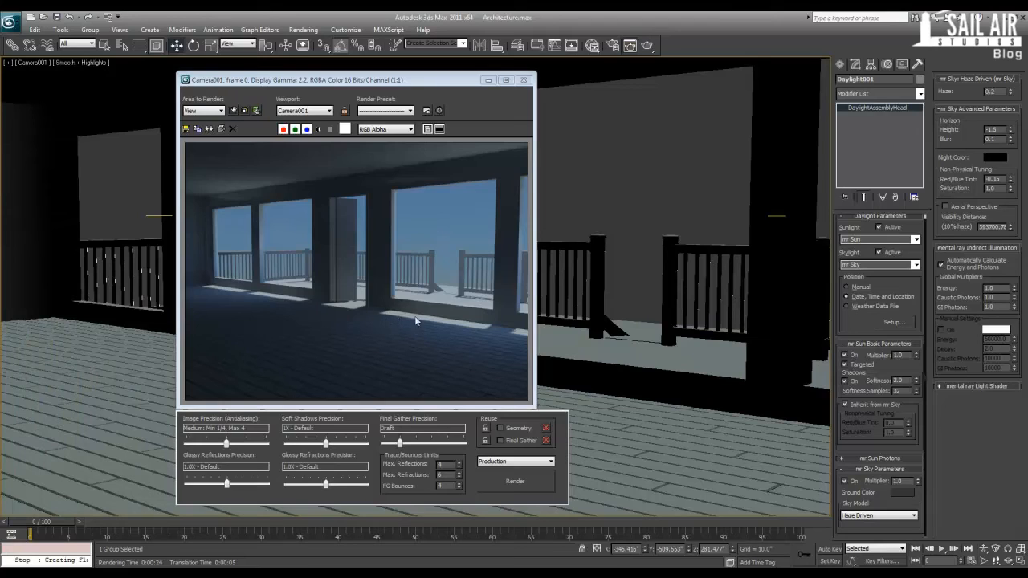
click(523, 82)
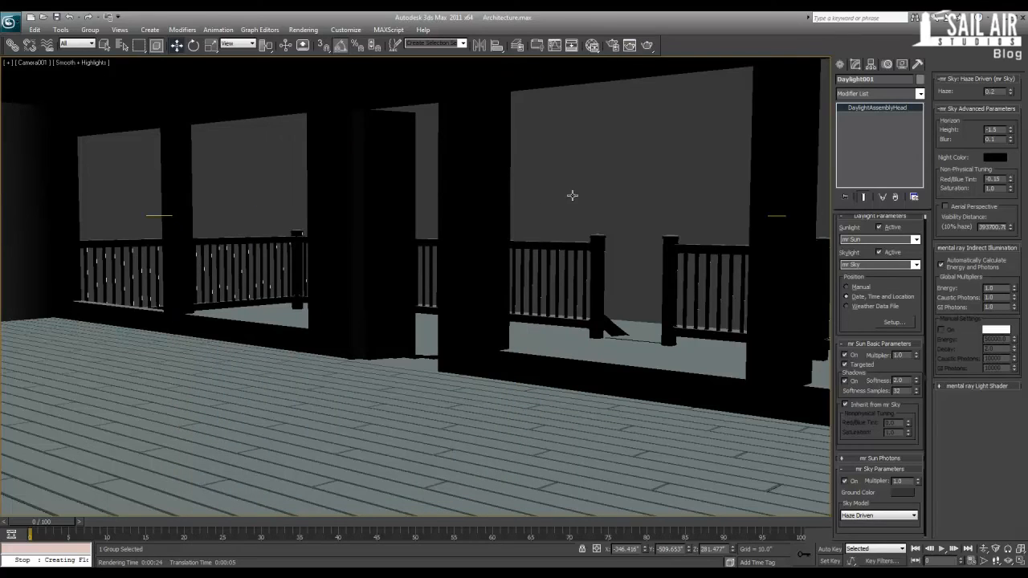
Set the render output size to the HDTV (video) preset at 1920x1080 in the render setup.
click(611, 47)
drag(545, 107, 612, 94)
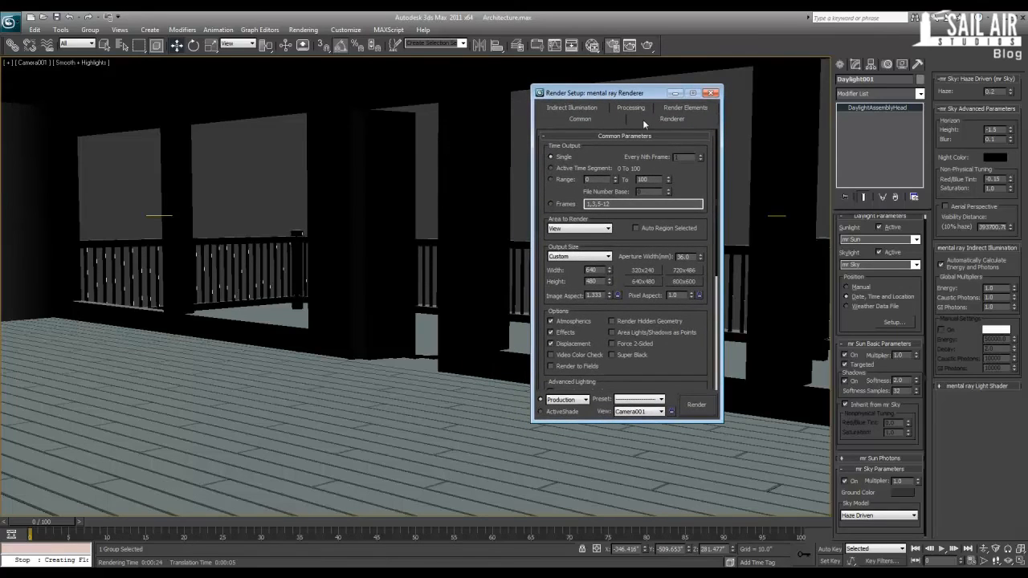
mouse_move(596, 154)
mouse_down()
mouse_move(590, 122)
mouse_move(607, 154)
mouse_up()
click(584, 257)
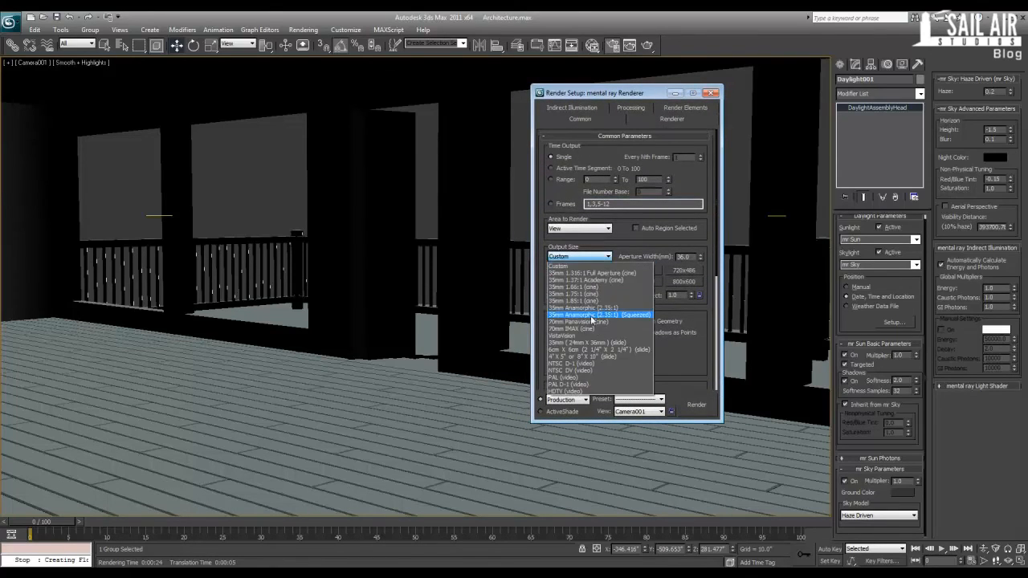
click(591, 392)
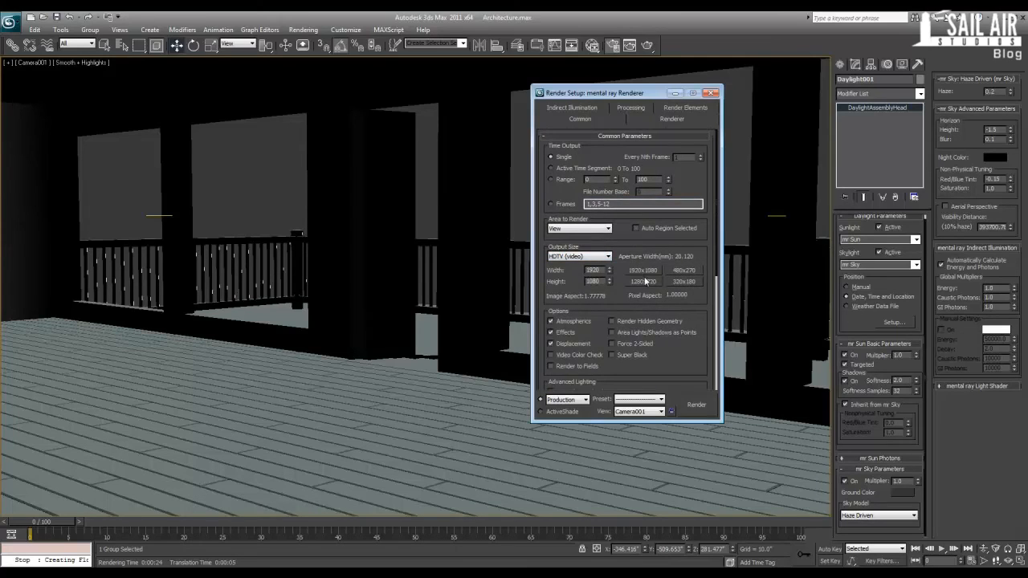
Set the renderer's samples per pixel to minimum 1 and maximum 16, with the Mitchell filter type.
click(662, 122)
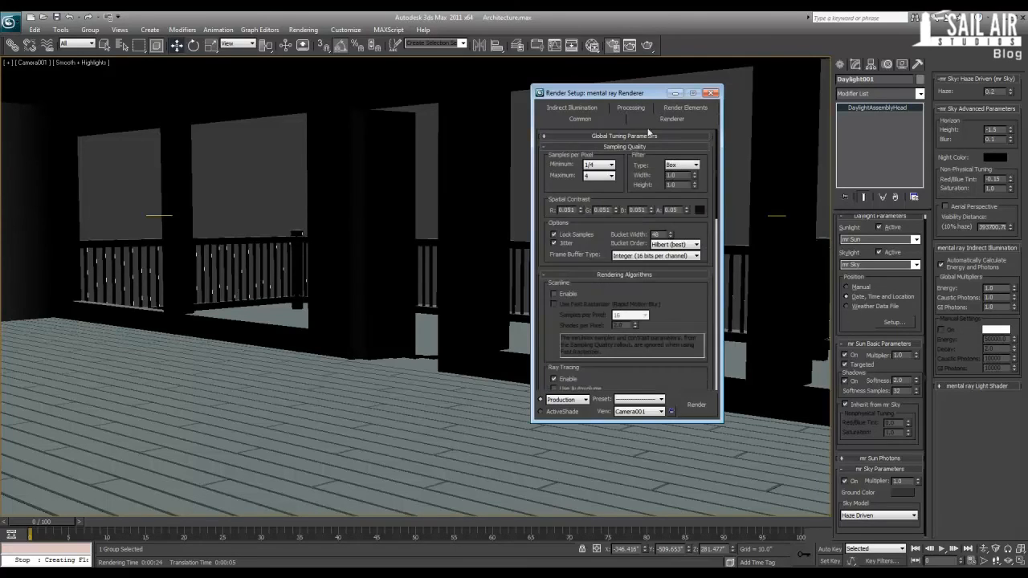
click(596, 167)
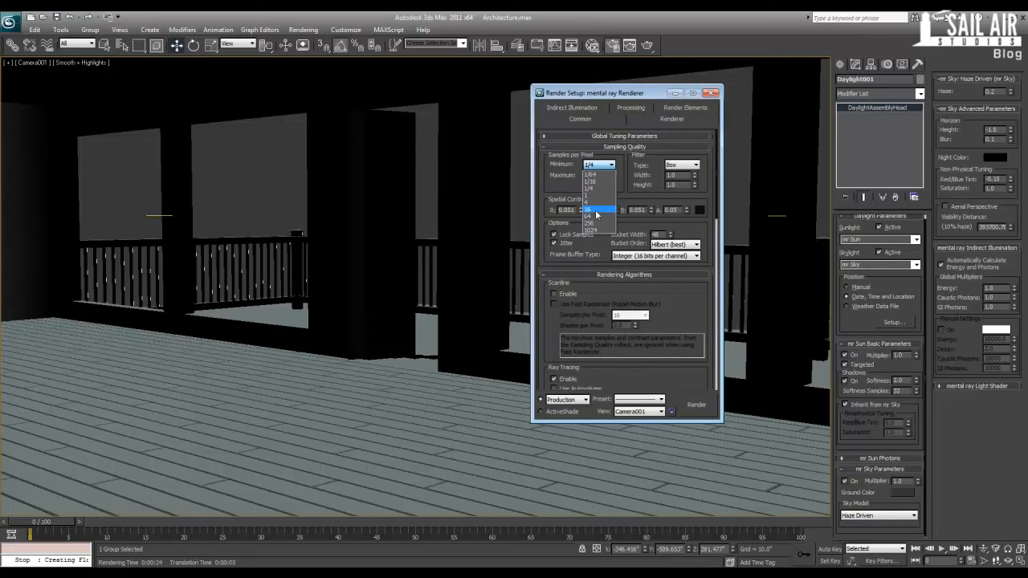
click(596, 197)
click(594, 166)
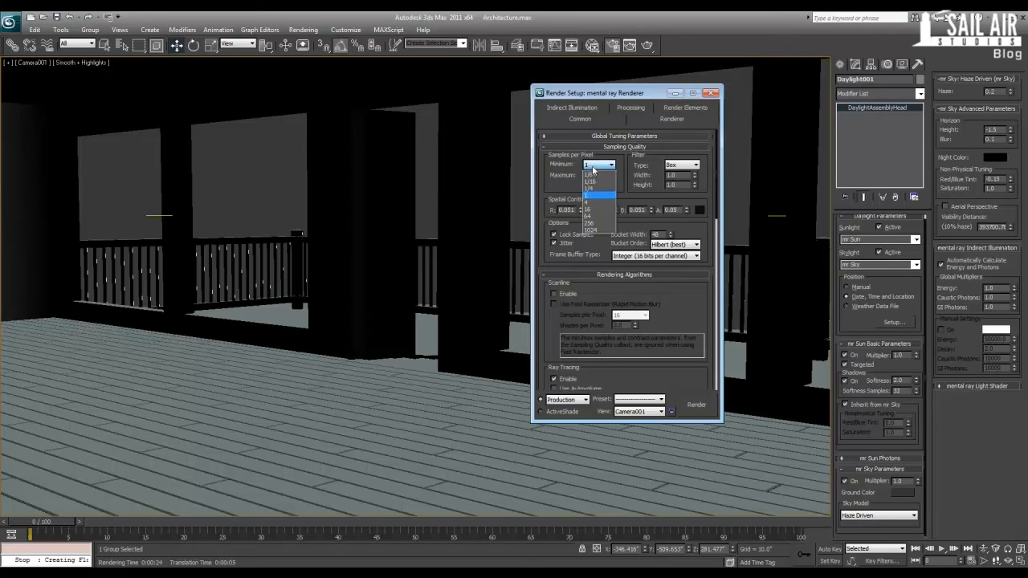
click(594, 167)
click(594, 176)
click(589, 220)
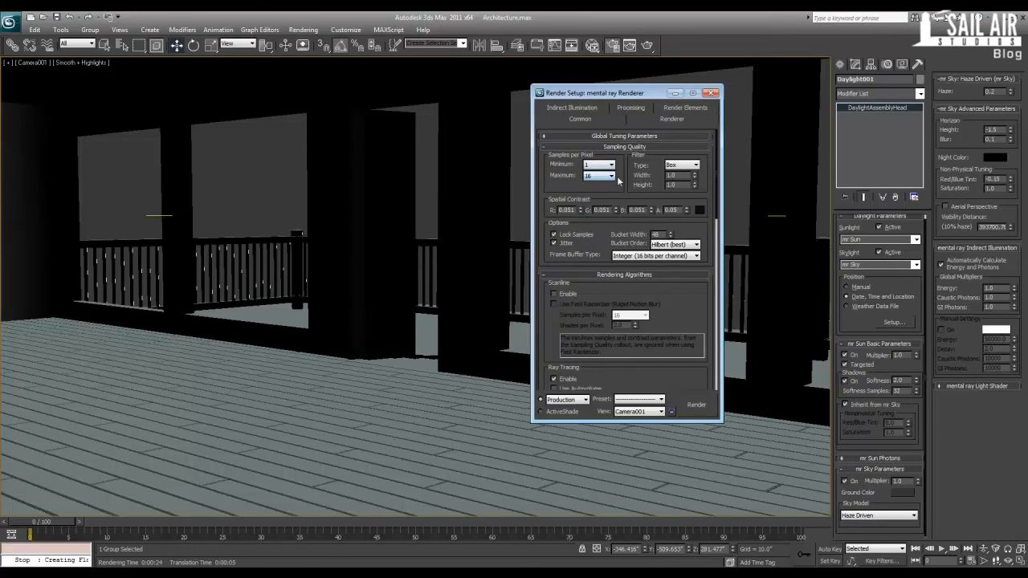
click(679, 165)
click(677, 195)
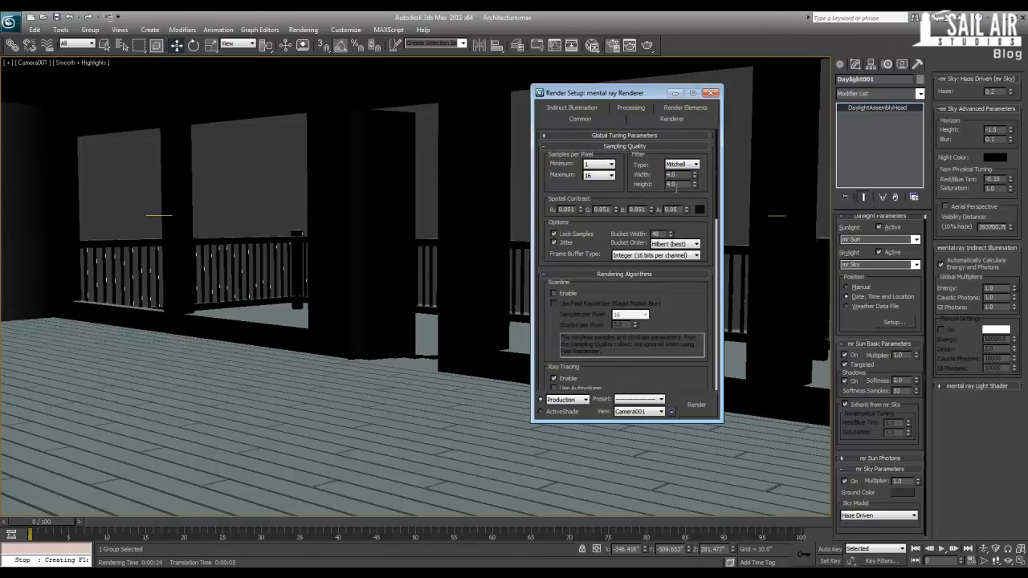
Set the Soft Shadows Precision multiplier in the renderer's Global Tuning Parameters to 2.
click(642, 136)
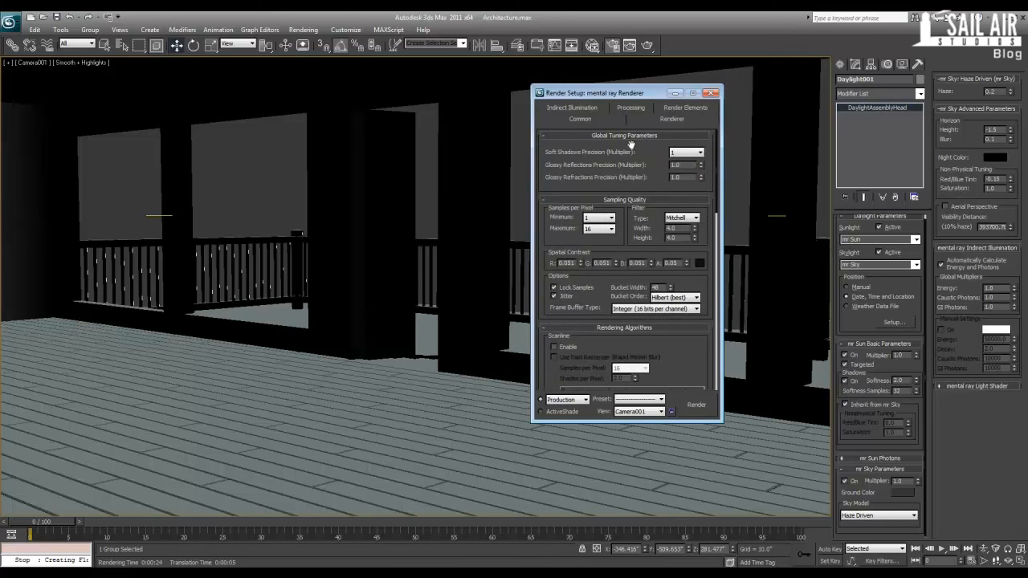
click(691, 154)
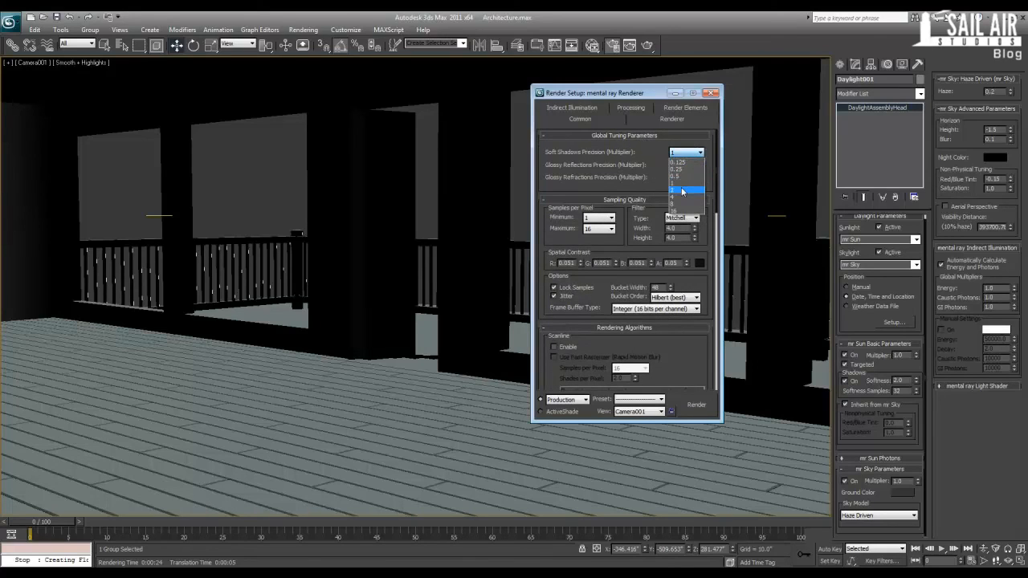
click(680, 186)
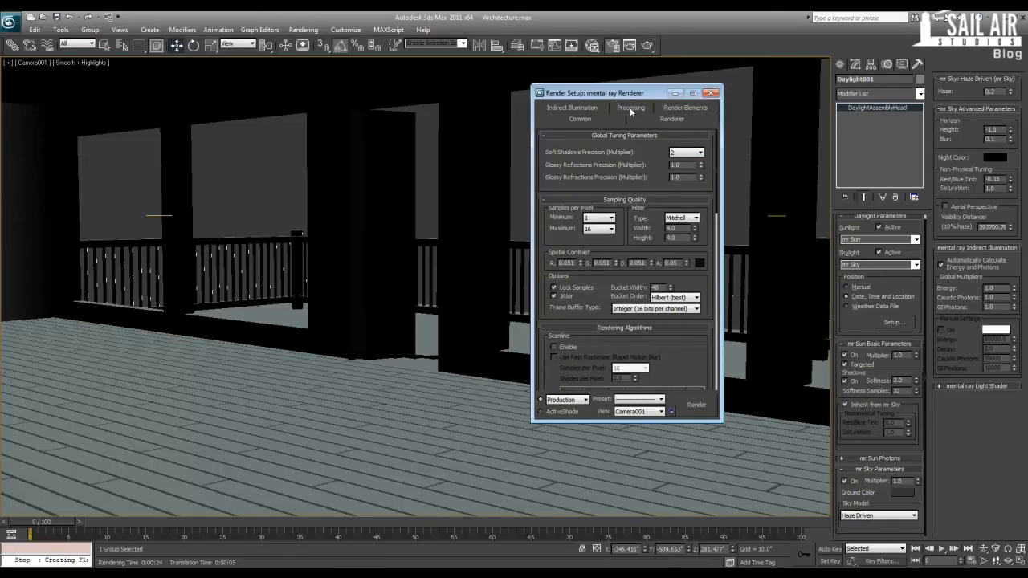
Raise the Final Gather precision preset to Medium and render the Camera001 view.
click(580, 107)
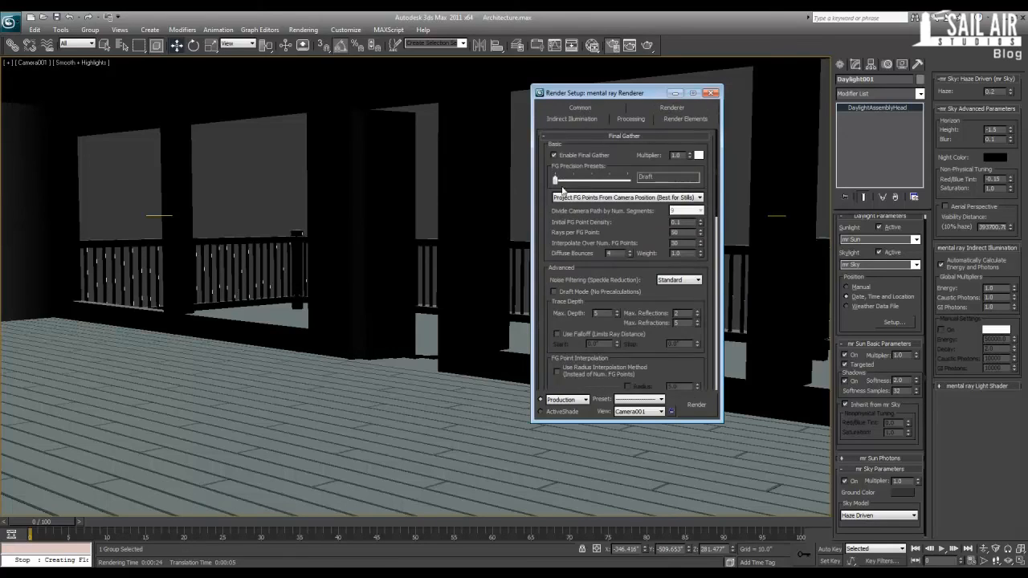
drag(555, 183, 589, 183)
click(706, 405)
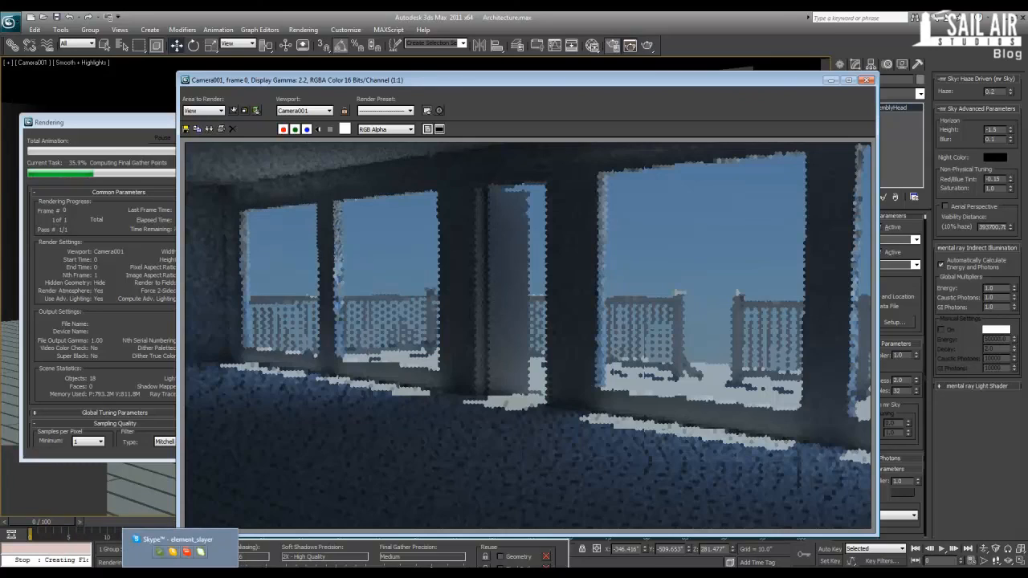
mouse_move(244, 572)
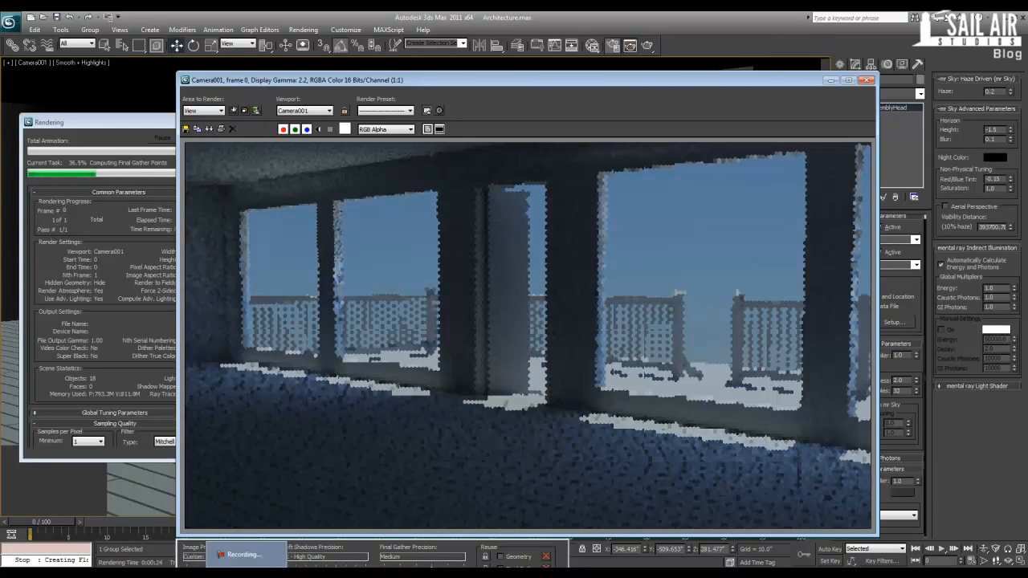
click(246, 554)
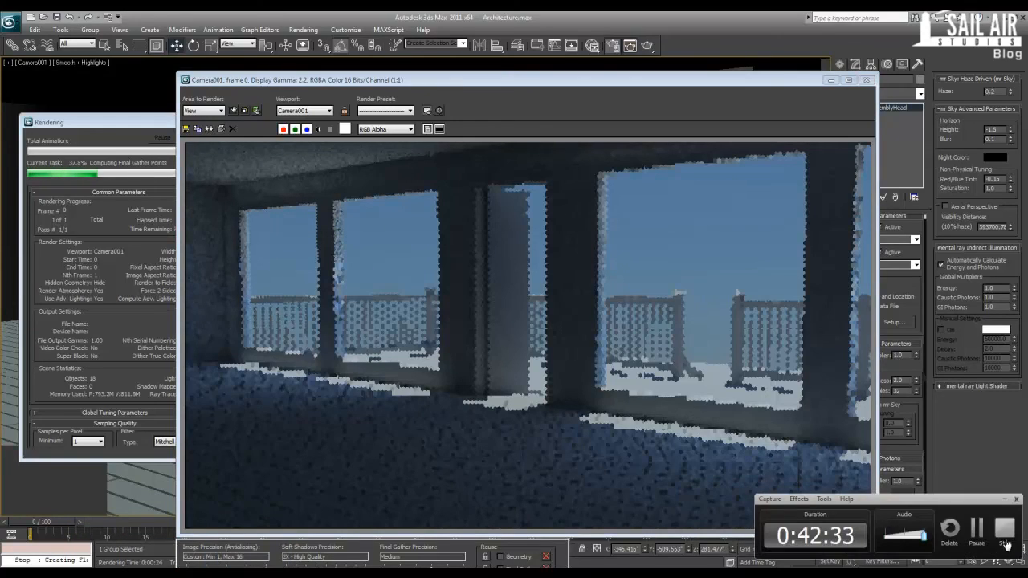